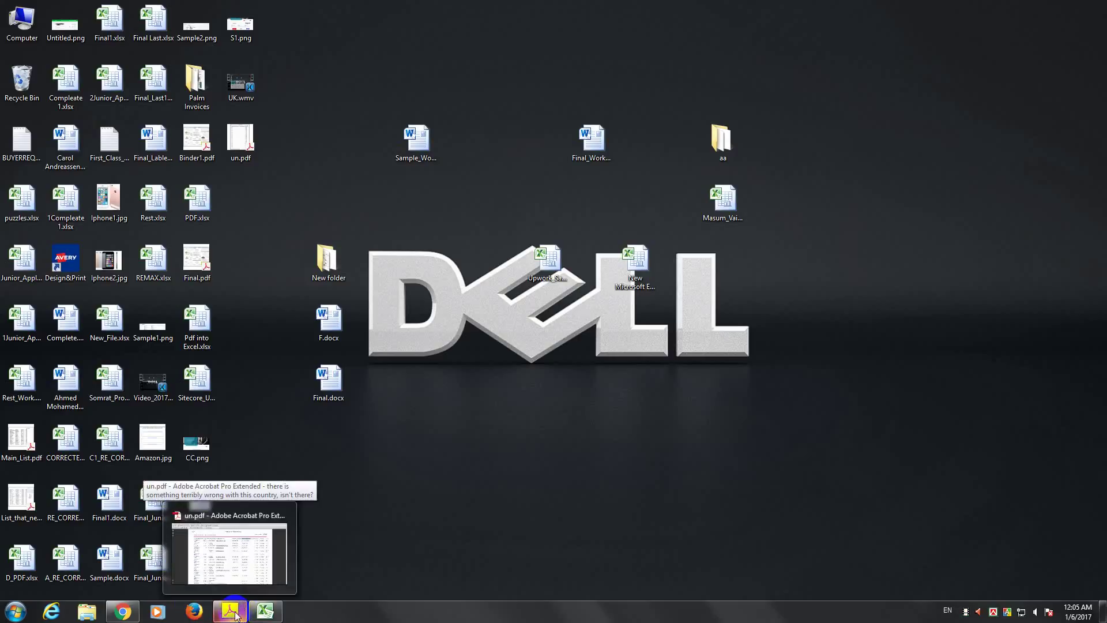
Step: Show the property PDF at page 7 beside the spreadsheet and select Page No. cell A2
{"action": "left_click", "coordinate": [235, 616]}
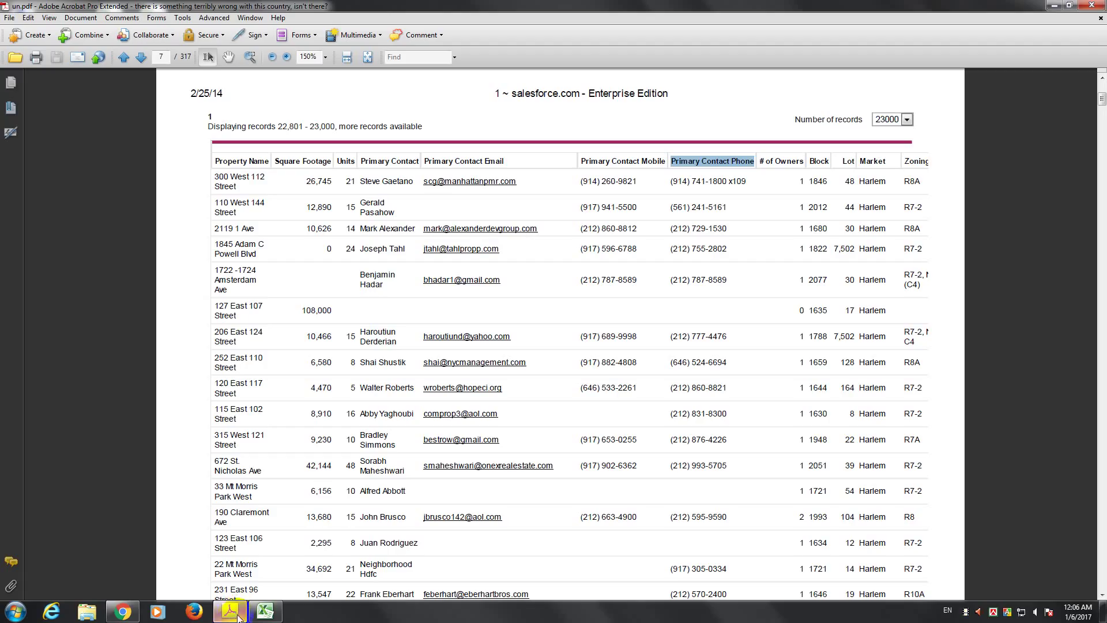
{"action": "left_click", "coordinate": [265, 612]}
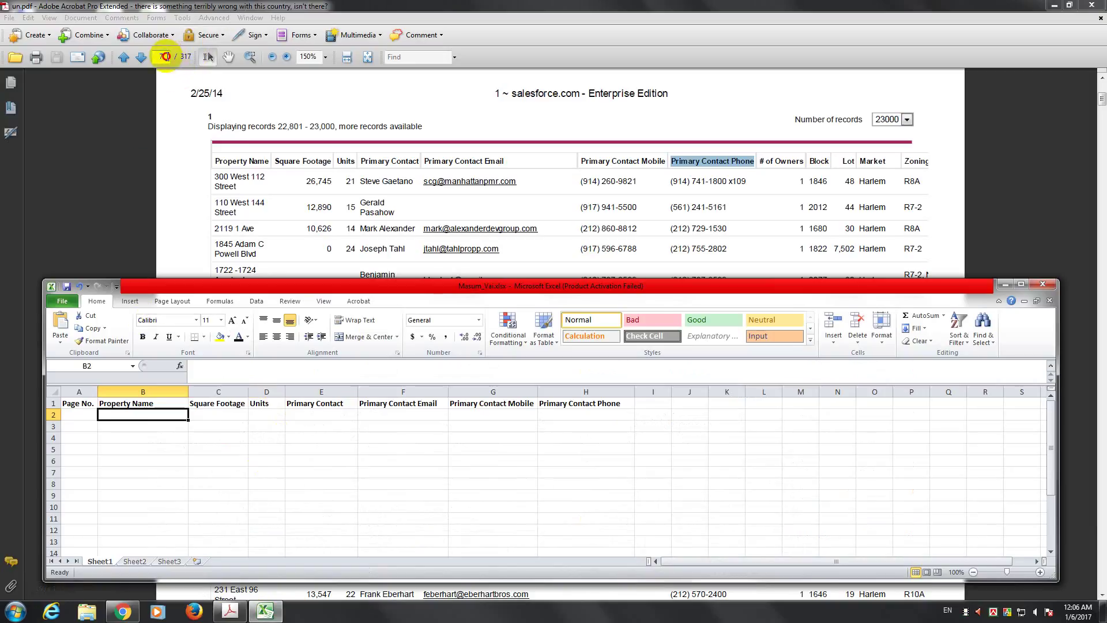
{"action": "left_click", "coordinate": [164, 56]}
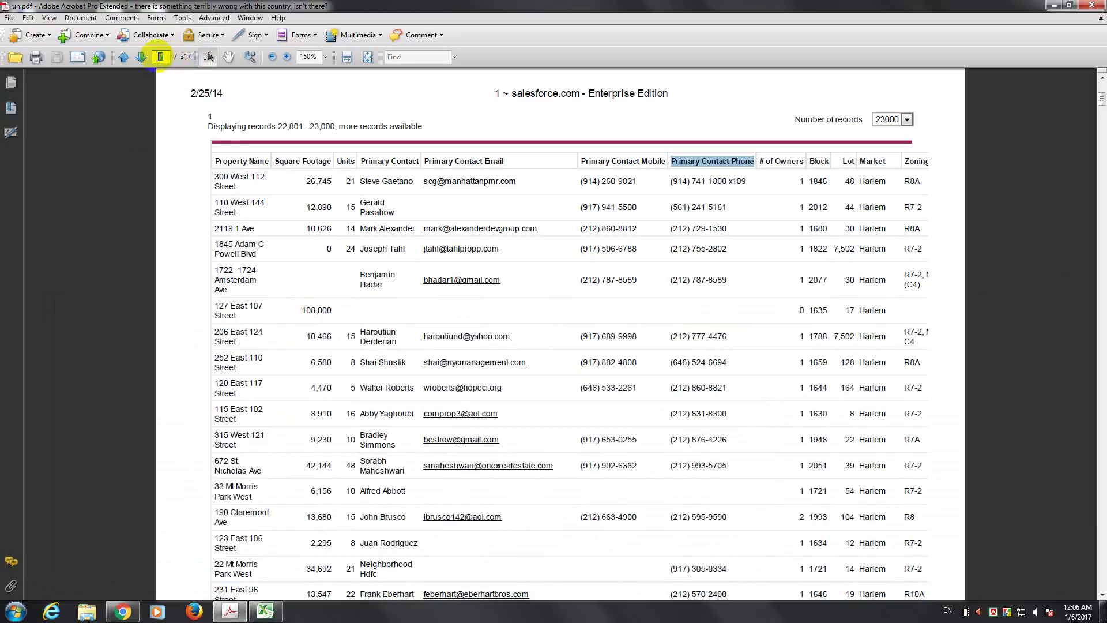
{"action": "left_click", "coordinate": [265, 611]}
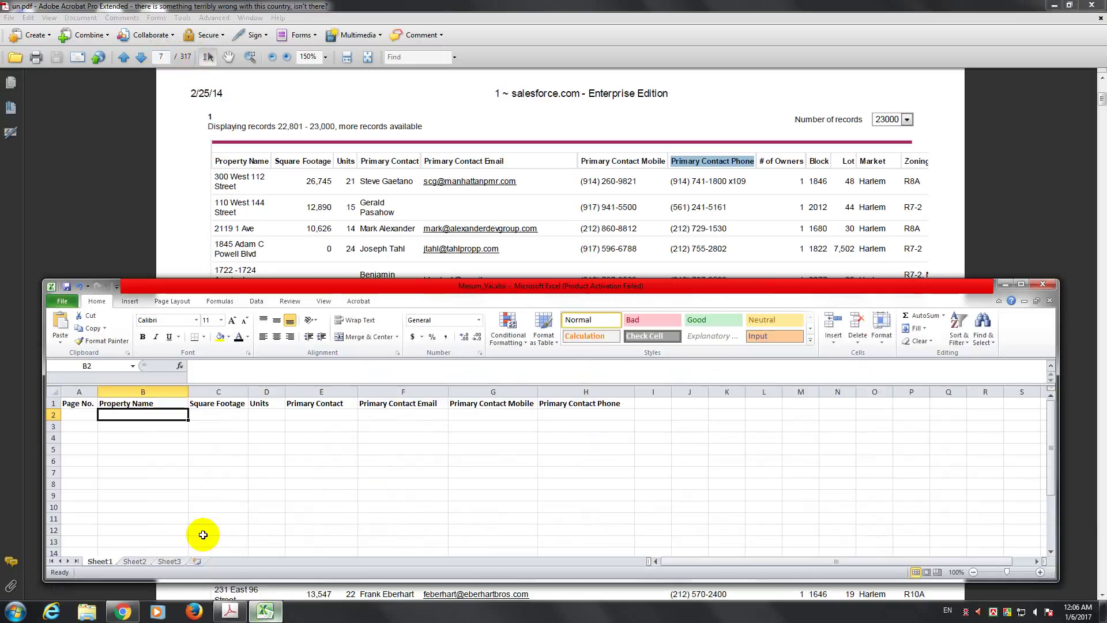
{"action": "left_click", "coordinate": [80, 414]}
{"action": "type", "text": "7"}
{"action": "left_click", "coordinate": [120, 414]}
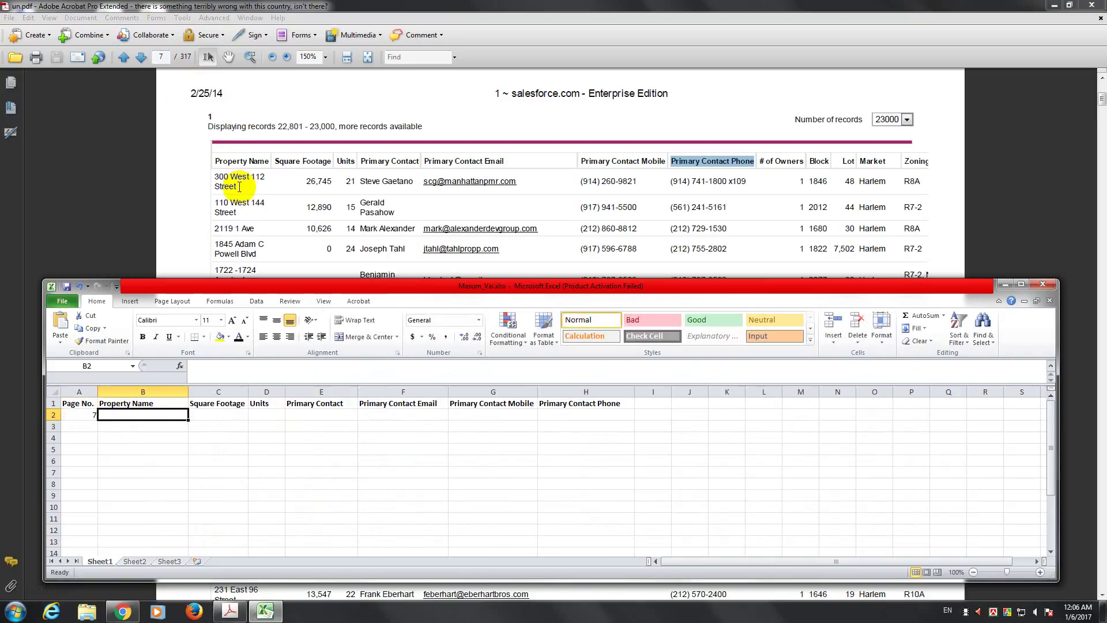
{"action": "left_click_drag", "start_coordinate": [239, 186], "coordinate": [216, 178]}
{"action": "key", "text": "ctrl+c"}
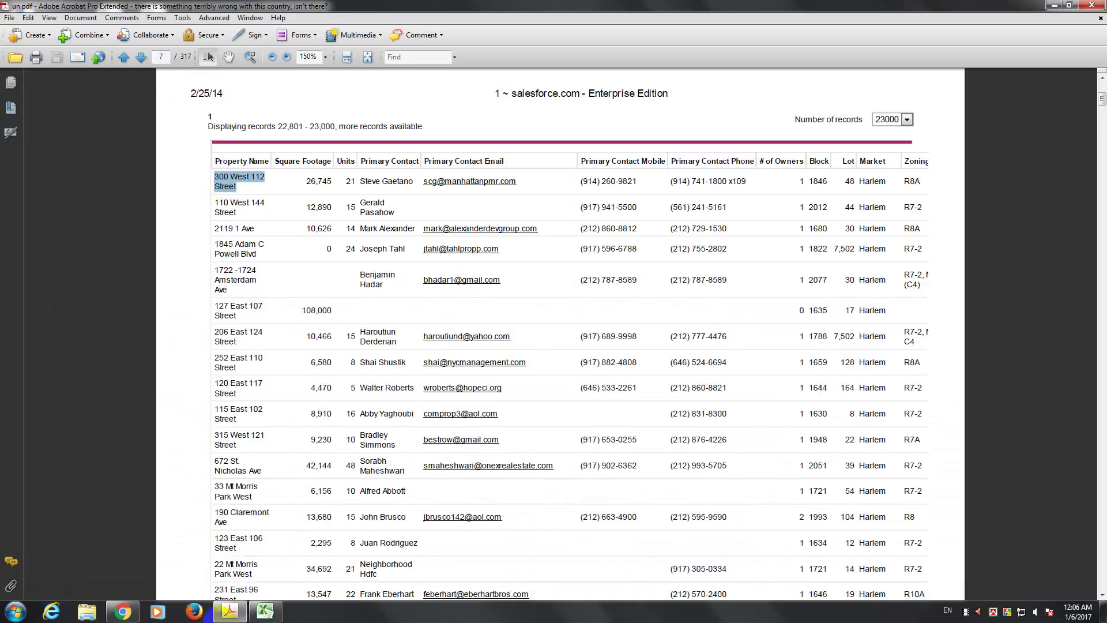
{"action": "left_click", "coordinate": [265, 611]}
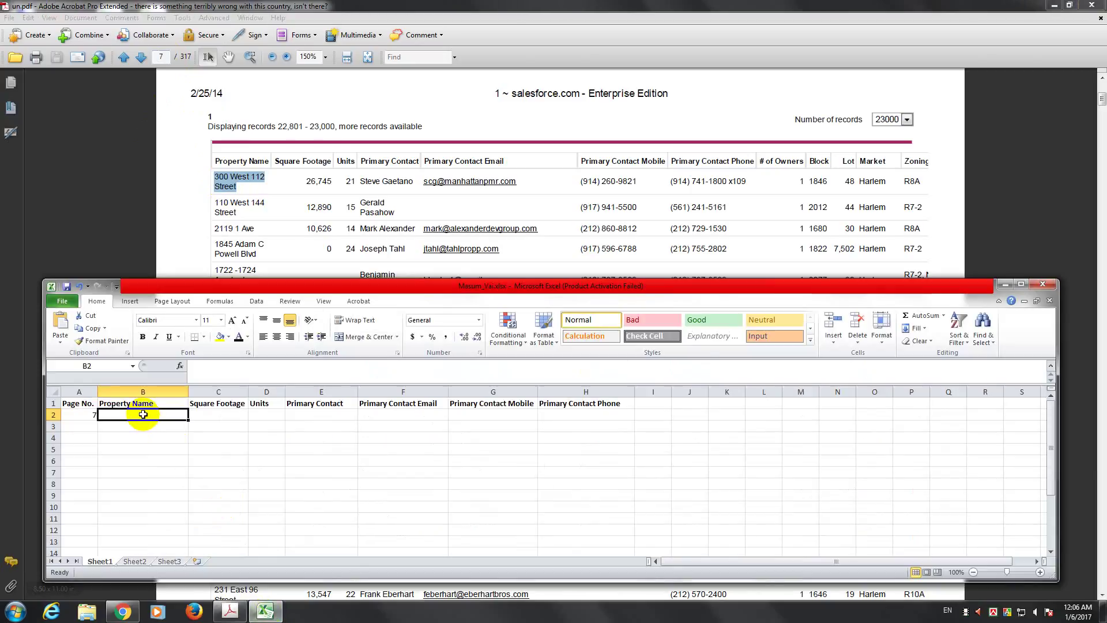
{"action": "double_click", "coordinate": [144, 415]}
{"action": "key", "text": "ctrl+v"}
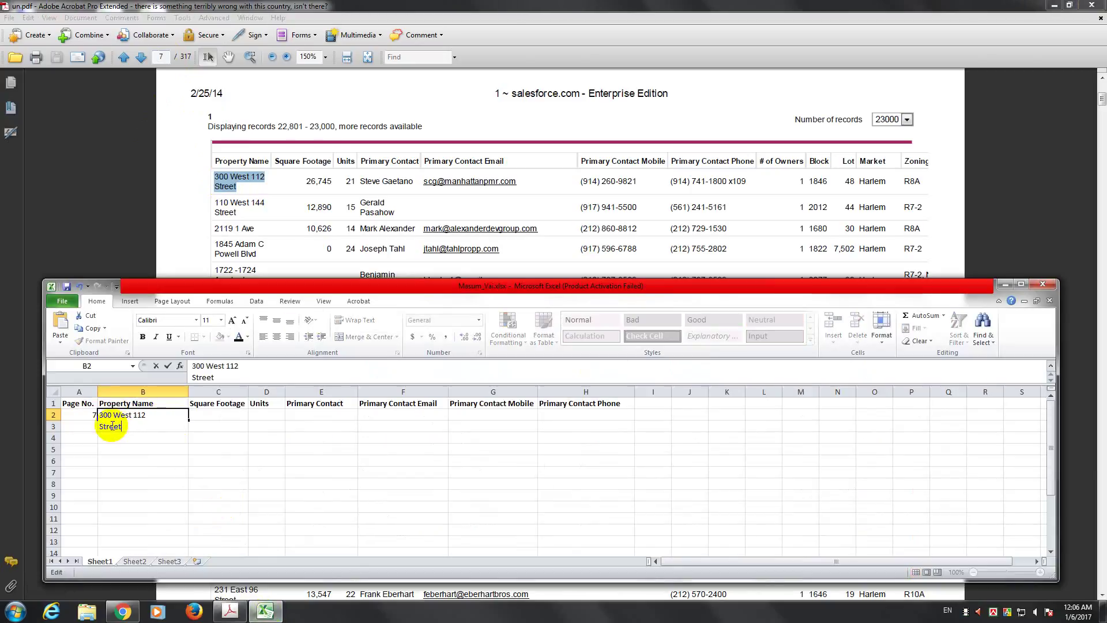
{"action": "left_click", "coordinate": [101, 426]}
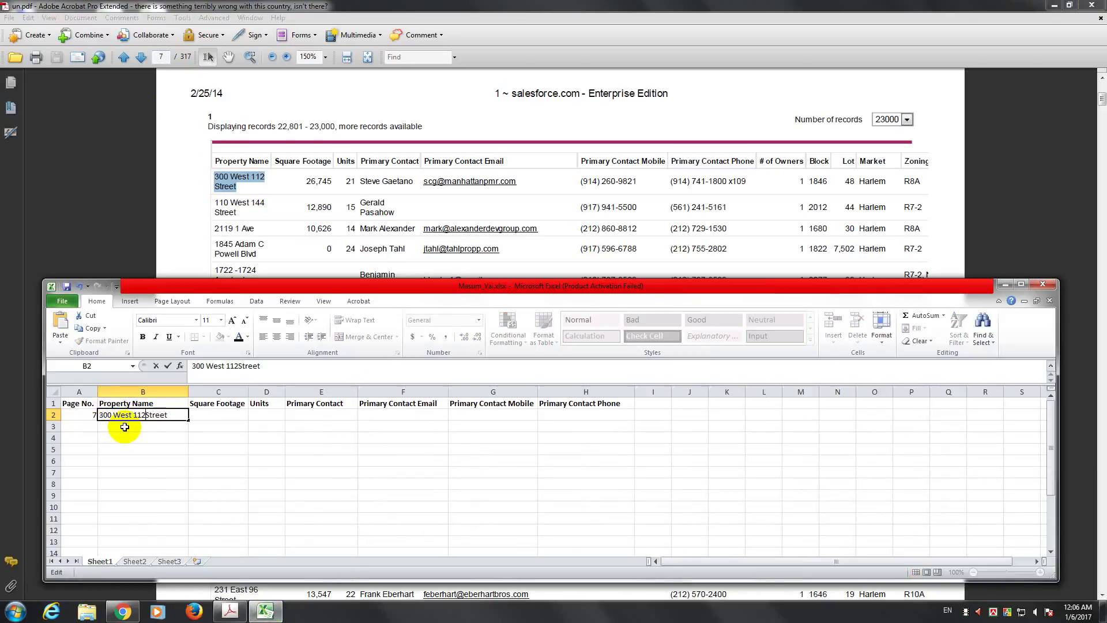
{"action": "left_click", "coordinate": [211, 414]}
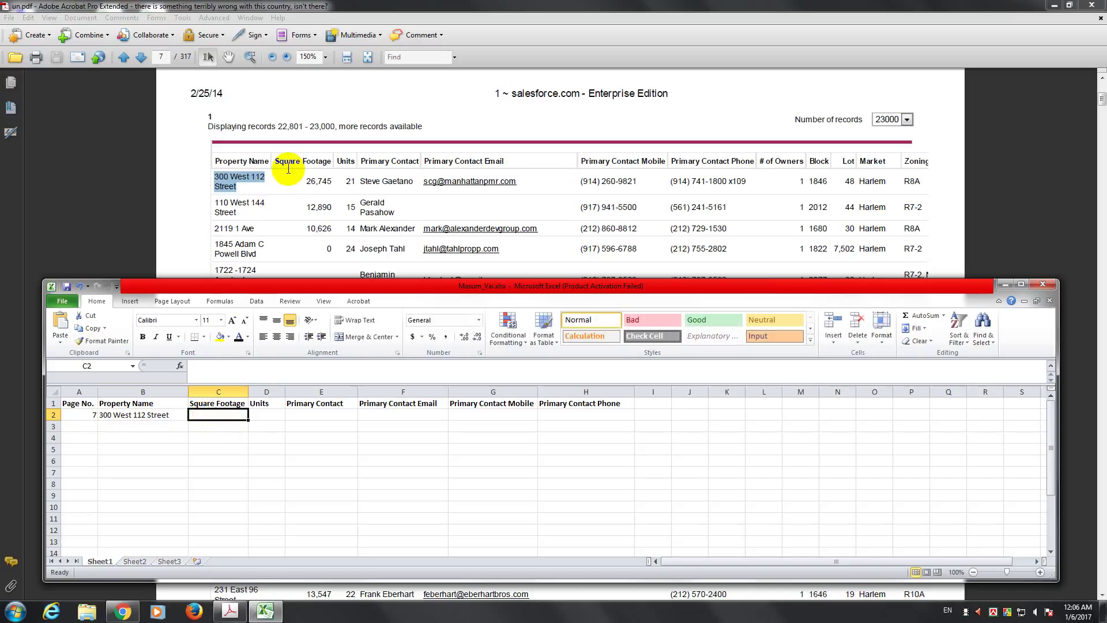
Step: Copy the square footage 26,745 from the PDF into C2 and begin the units entry in D2
{"action": "left_click", "coordinate": [305, 180]}
{"action": "left_click_drag", "start_coordinate": [306, 180], "coordinate": [333, 181]}
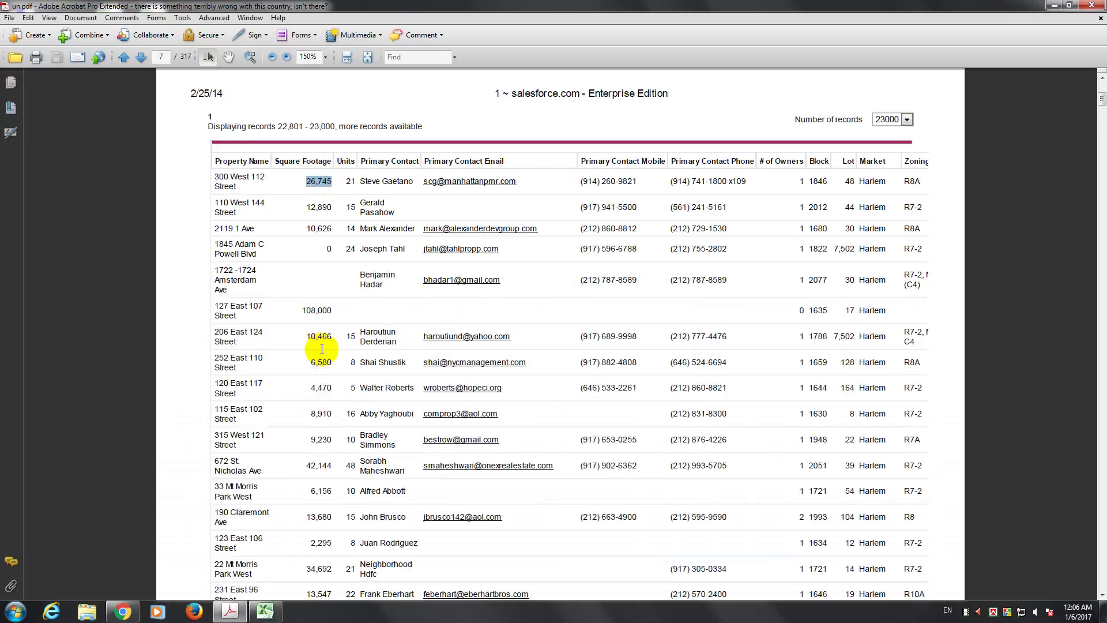
{"action": "left_click", "coordinate": [266, 611]}
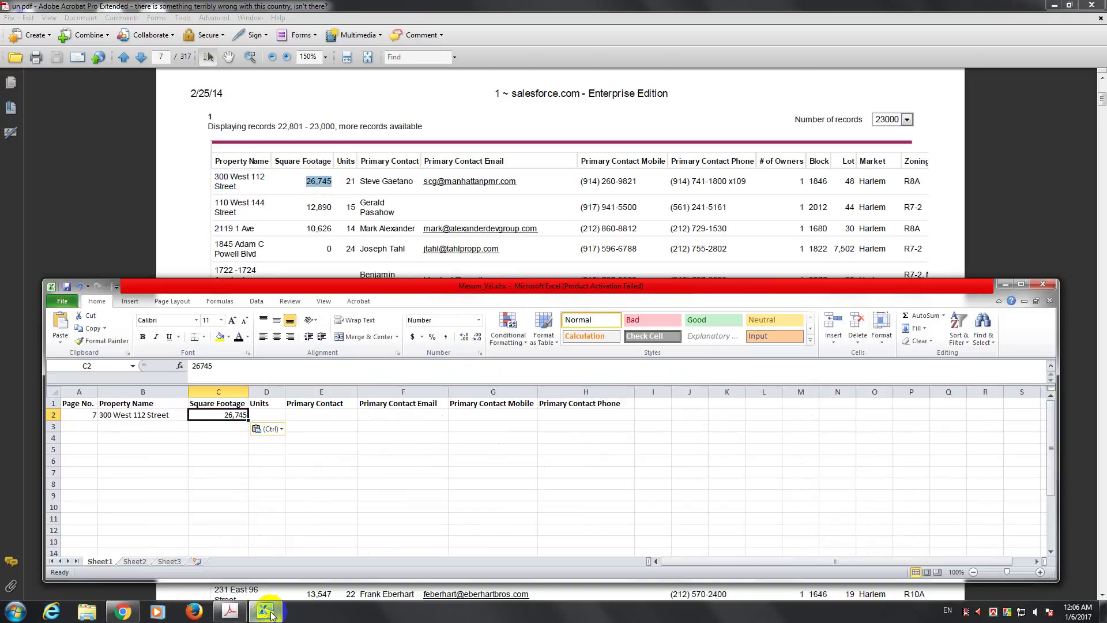
{"action": "left_click", "coordinate": [268, 414]}
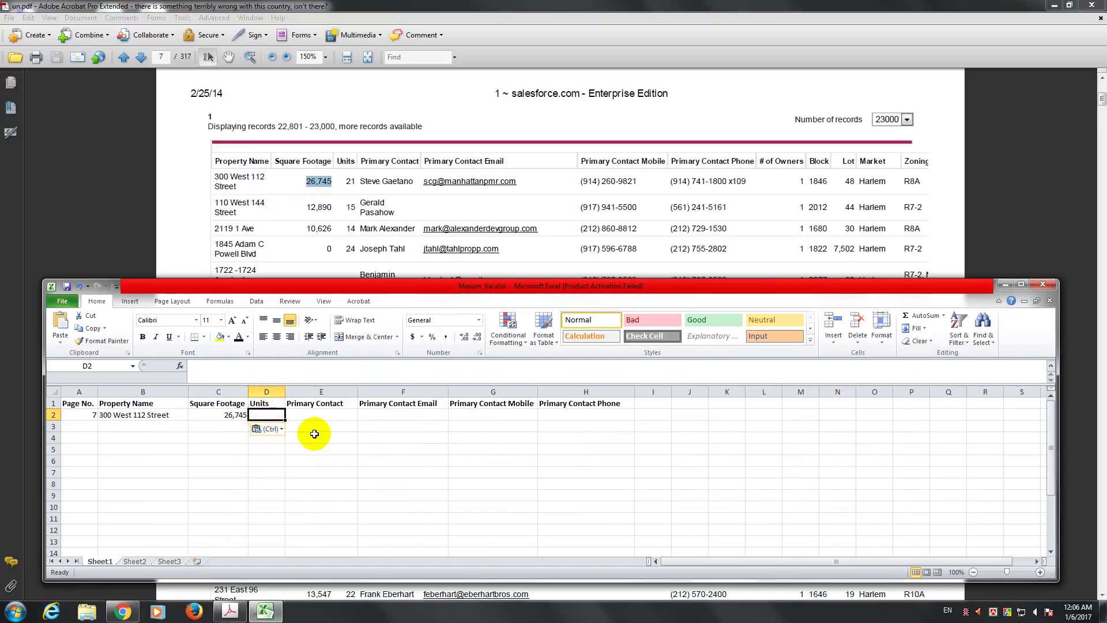
{"action": "type", "text": "21"}
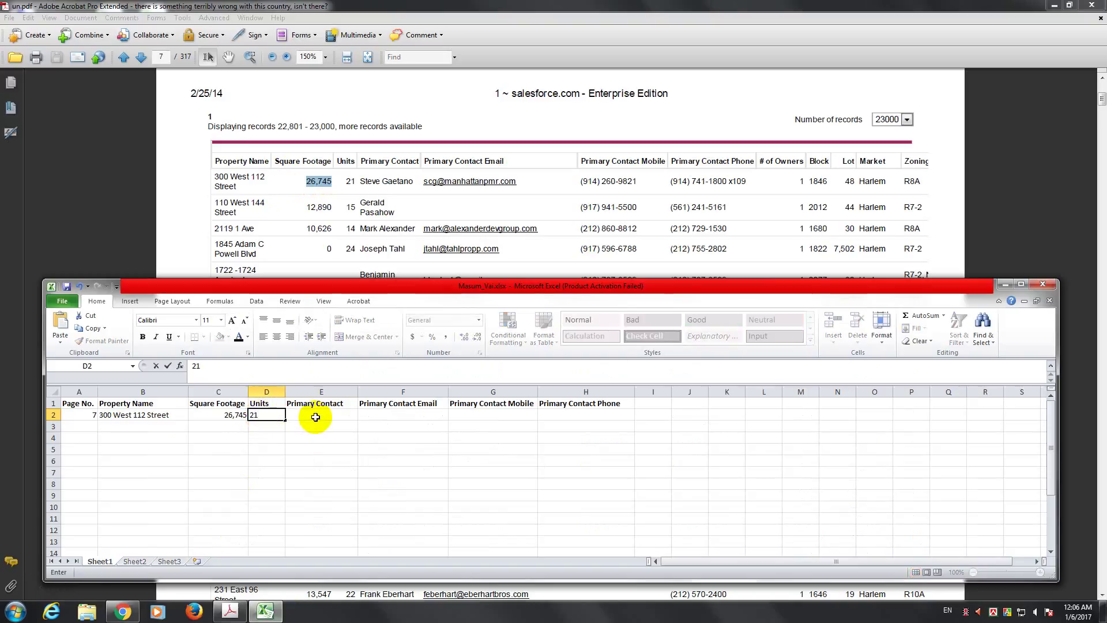
{"action": "left_click", "coordinate": [315, 416]}
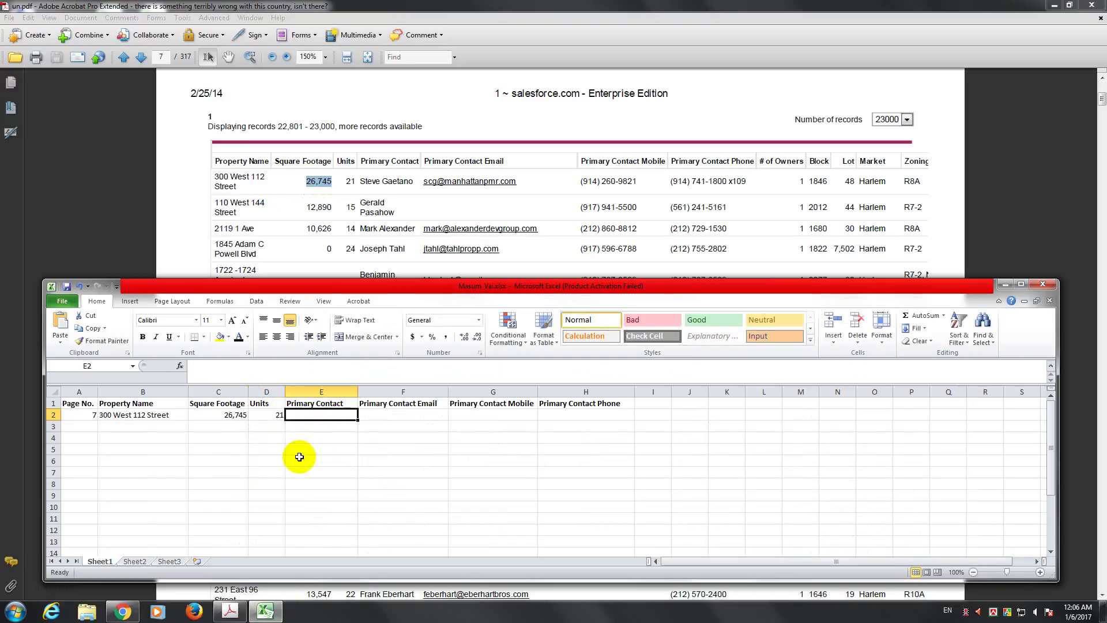
{"action": "left_click", "coordinate": [276, 416]}
Step: Fill D2 with 21 units and copy the primary contact's name from the PDF
{"action": "left_click_drag", "start_coordinate": [346, 181], "coordinate": [354, 183]}
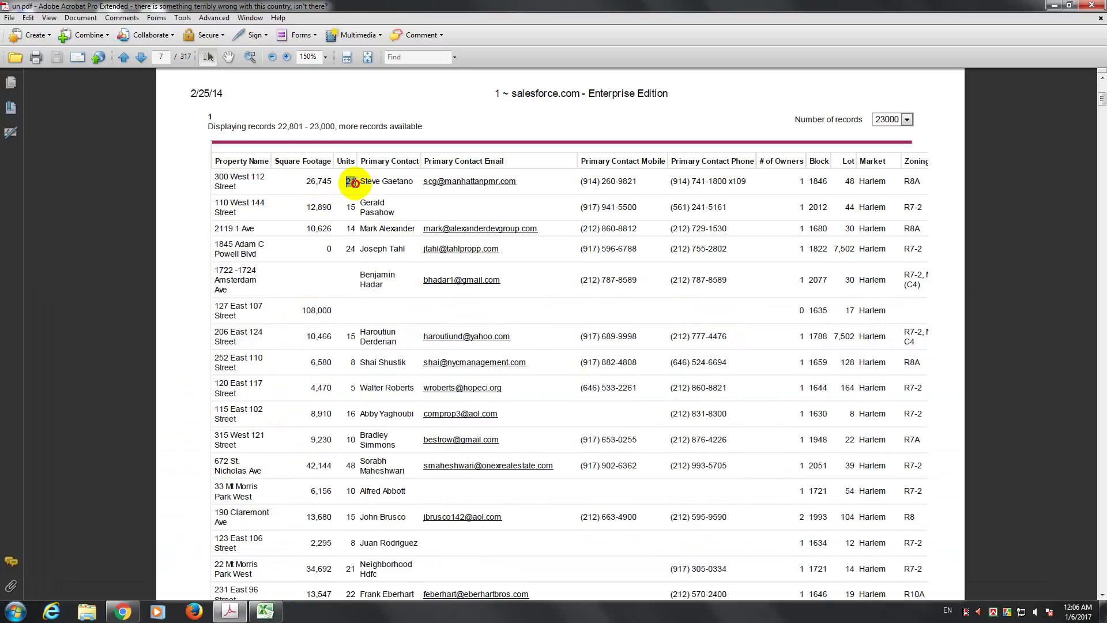
{"action": "left_click", "coordinate": [265, 611]}
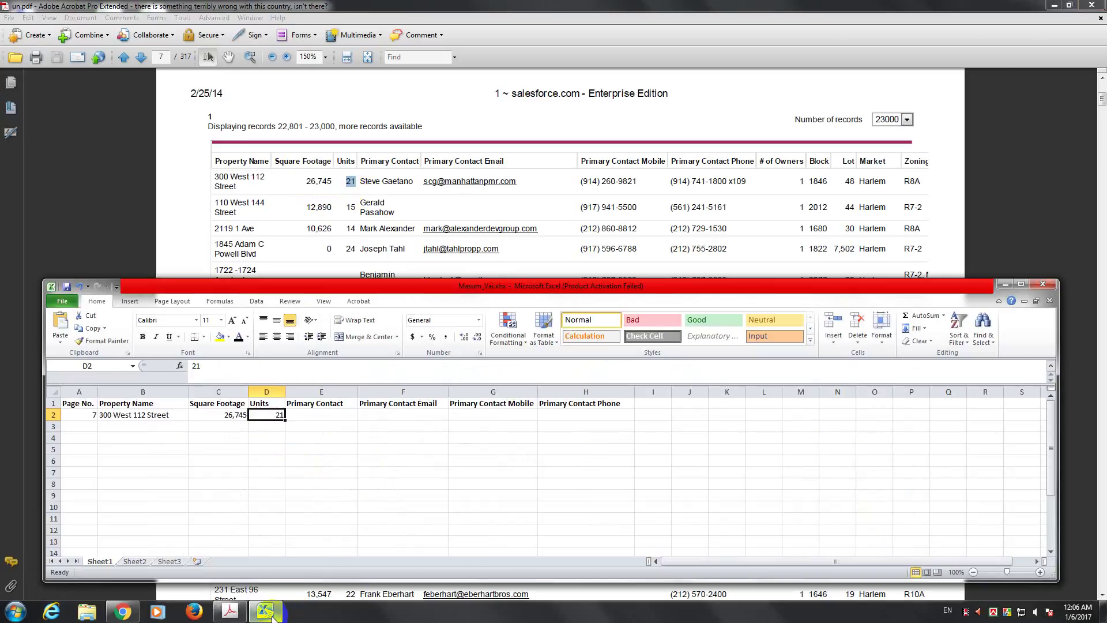
{"action": "left_click", "coordinate": [324, 415]}
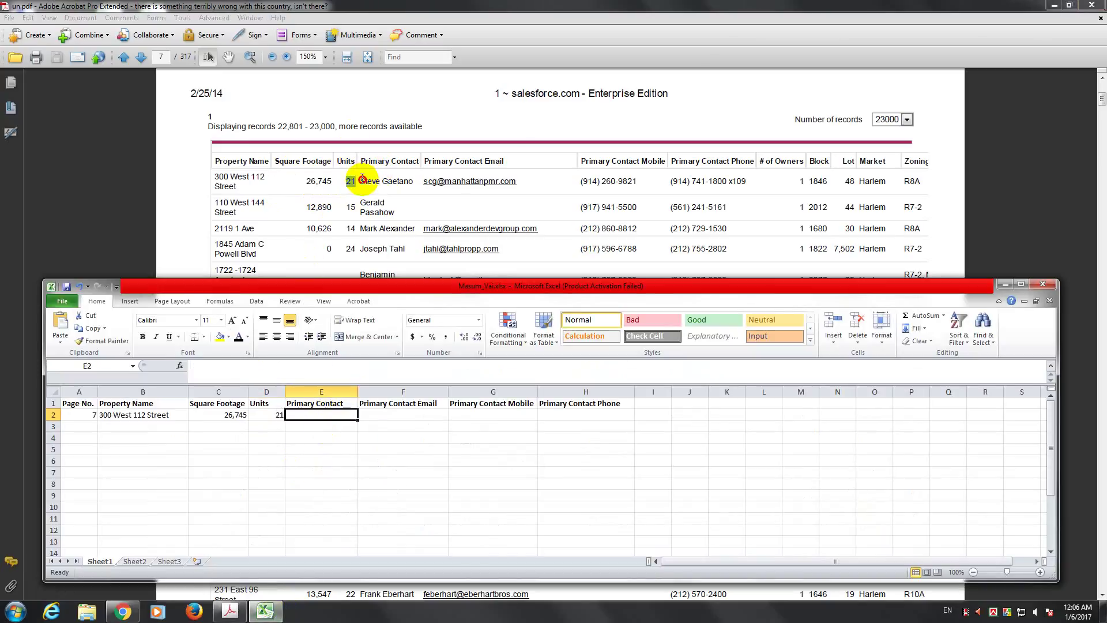
{"action": "left_click_drag", "start_coordinate": [361, 181], "coordinate": [412, 183]}
{"action": "key", "text": "ctrl+c"}
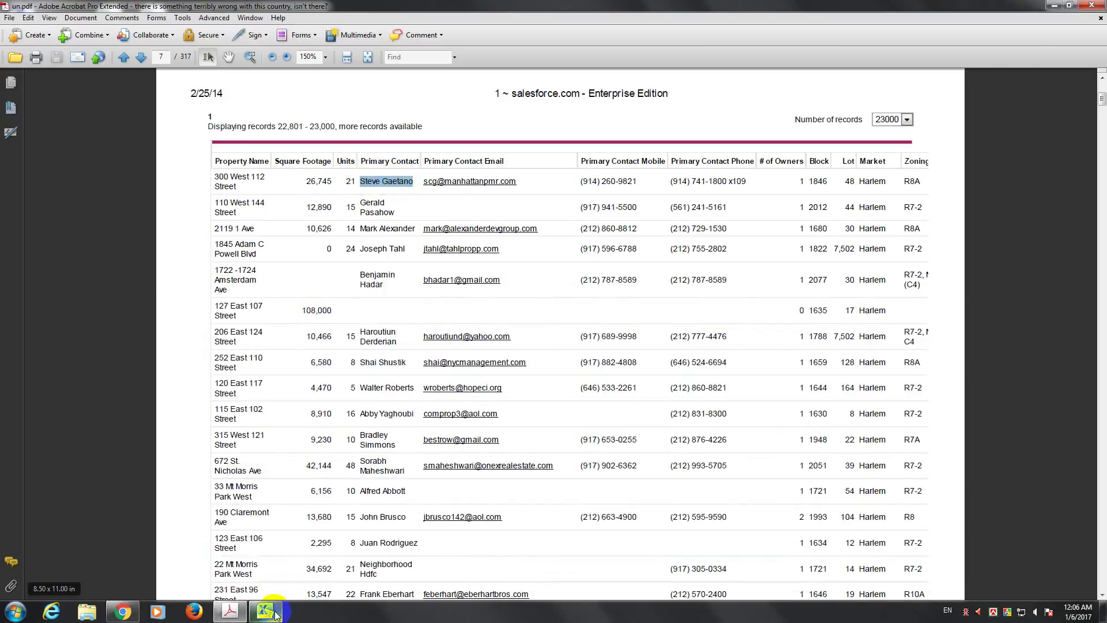
{"action": "left_click", "coordinate": [276, 613]}
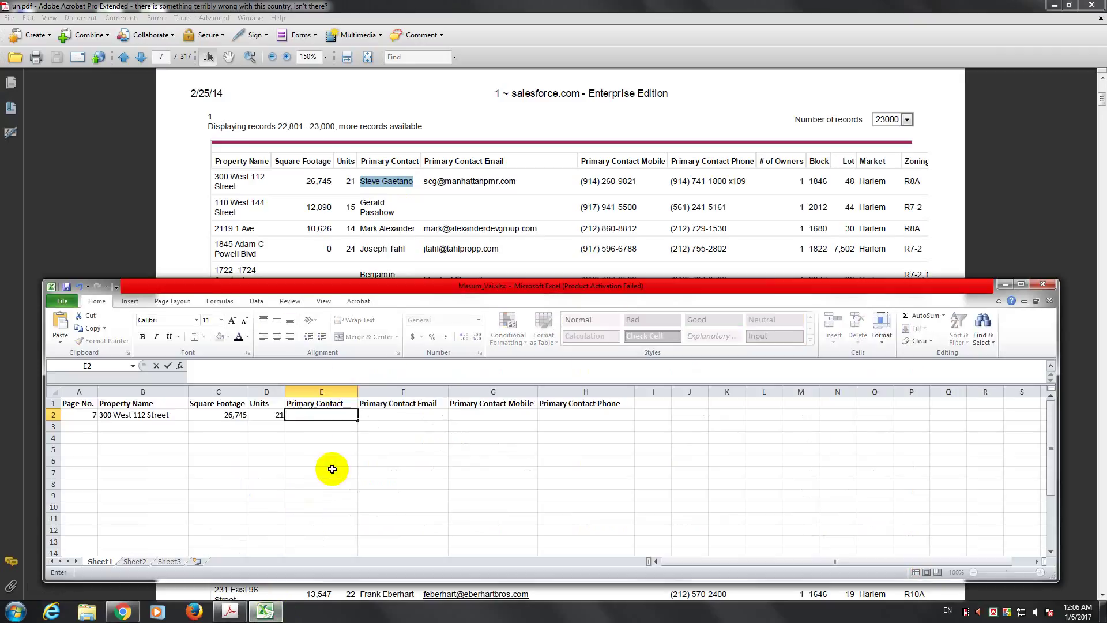
Step: Paste the contact's name into E2 and e-mail address into F2
{"action": "key", "text": "ctrl+v"}
{"action": "key", "text": "Tab"}
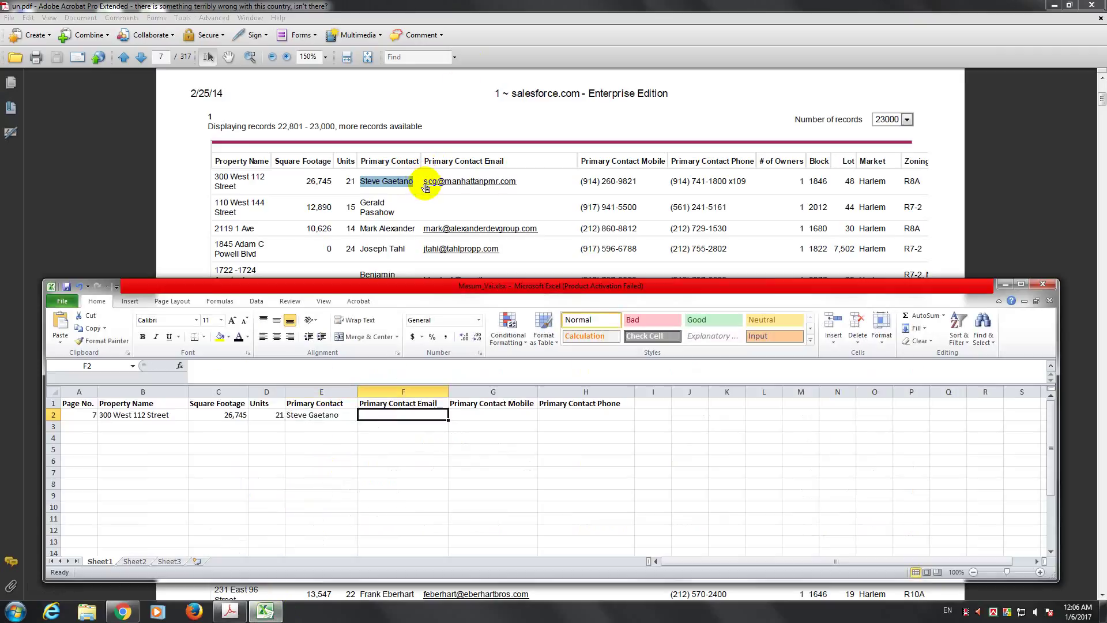
{"action": "left_click_drag", "start_coordinate": [519, 181], "coordinate": [429, 182]}
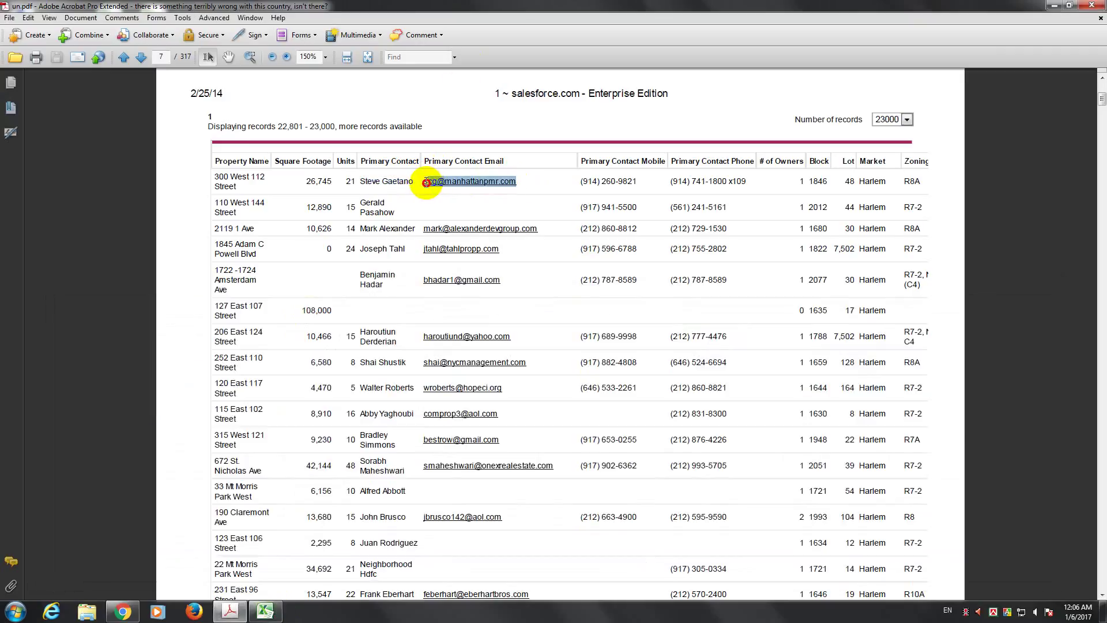
{"action": "key", "text": "ctrl+c"}
{"action": "left_click", "coordinate": [267, 612]}
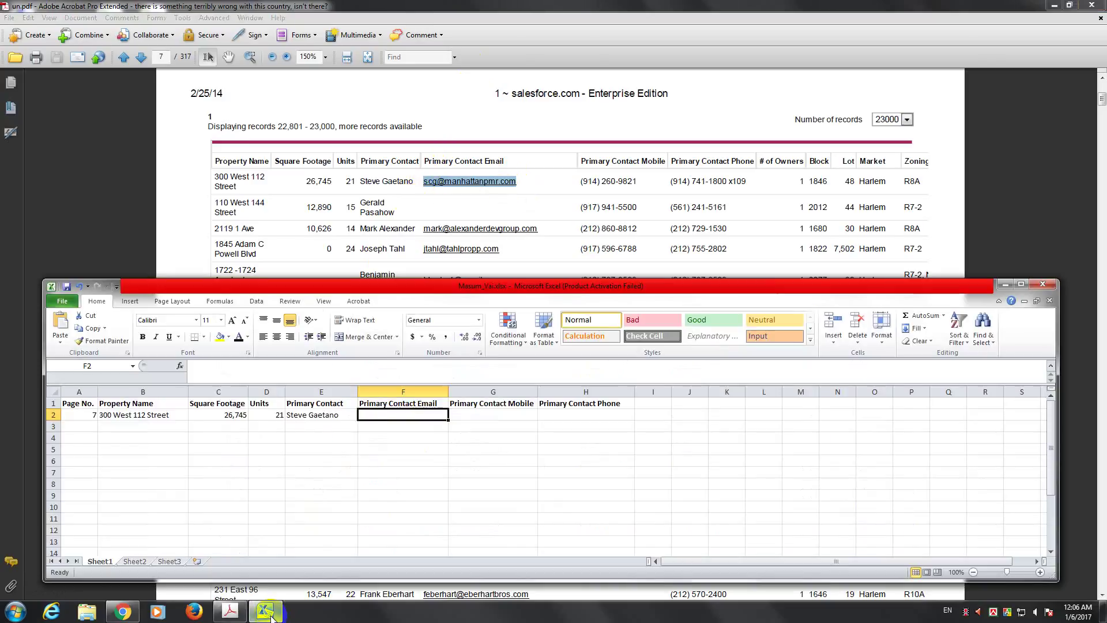
{"action": "key", "text": "ctrl+v"}
{"action": "key", "text": "Tab"}
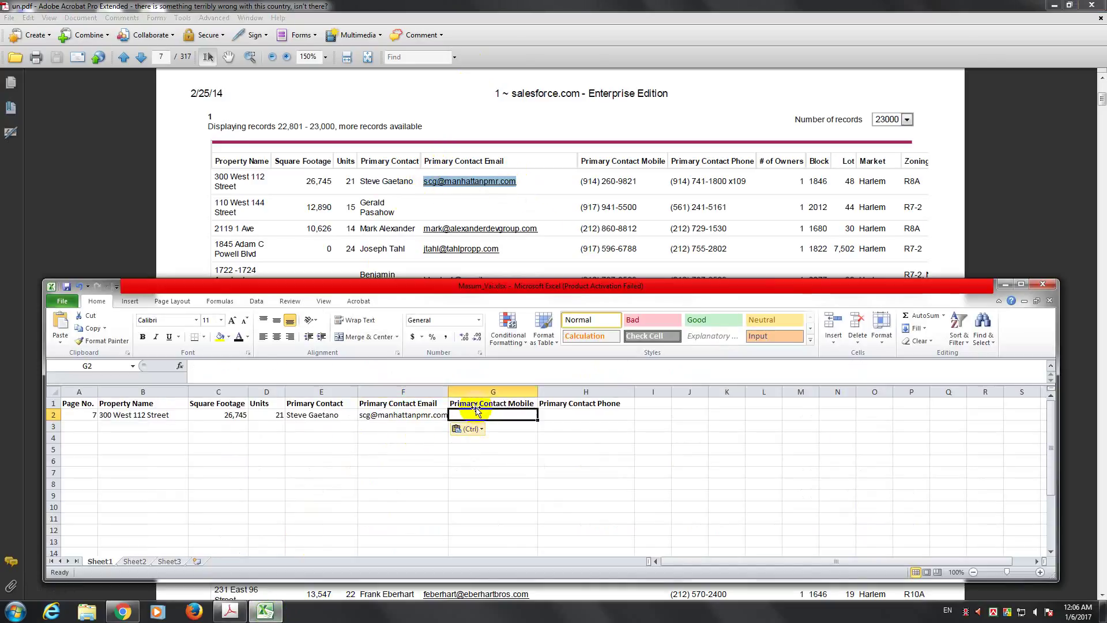
Step: Paste the contact's mobile into G2 and phone number into H2, then go to B3
{"action": "left_click_drag", "start_coordinate": [580, 181], "coordinate": [636, 181]}
{"action": "key", "text": "ctrl+c"}
{"action": "left_click", "coordinate": [267, 612]}
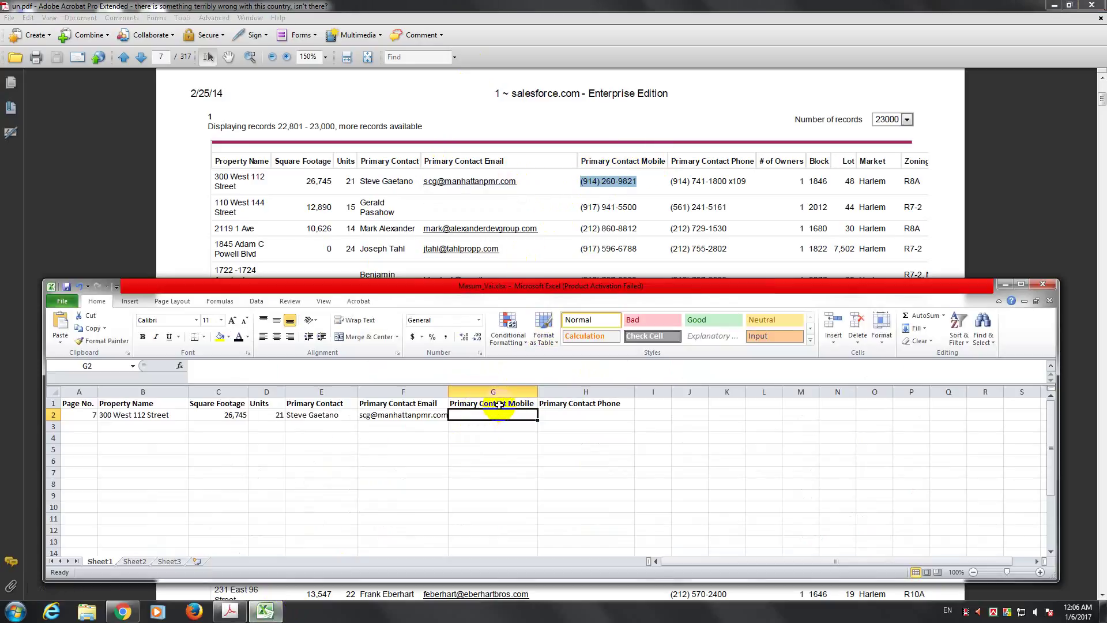
{"action": "key", "text": "ctrl+v"}
{"action": "key", "text": "Tab"}
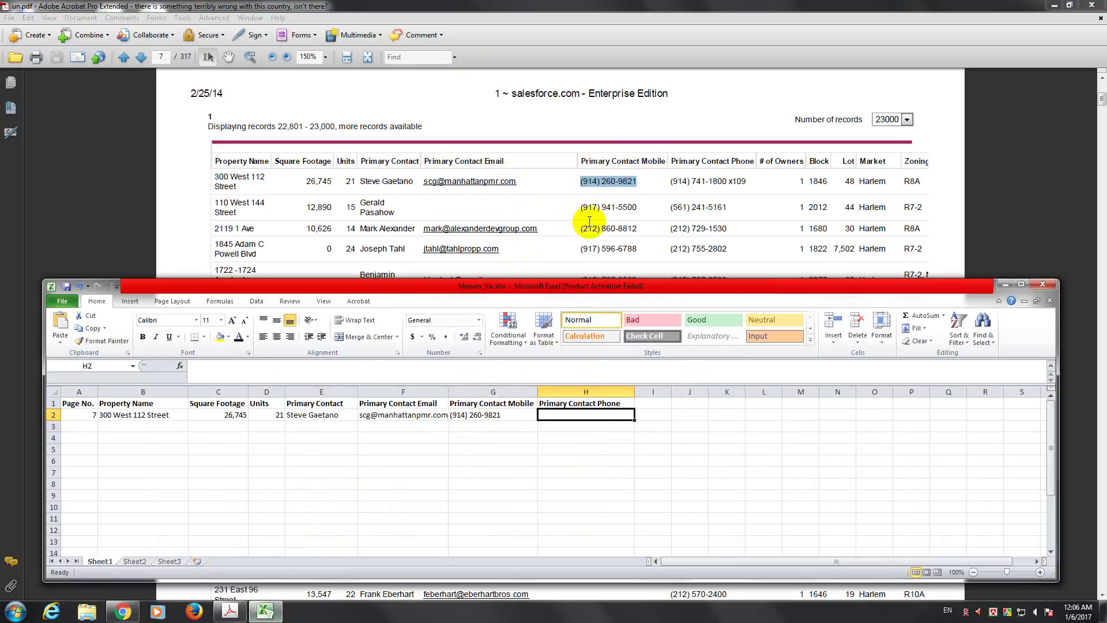
{"action": "left_click_drag", "start_coordinate": [671, 180], "coordinate": [744, 180]}
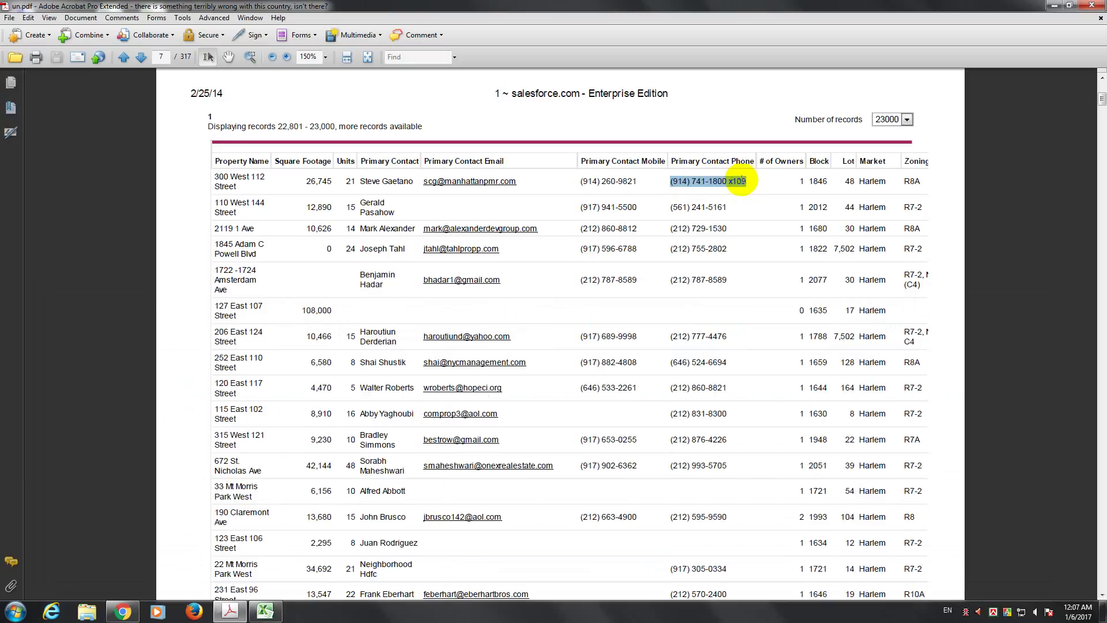
{"action": "left_click", "coordinate": [265, 611]}
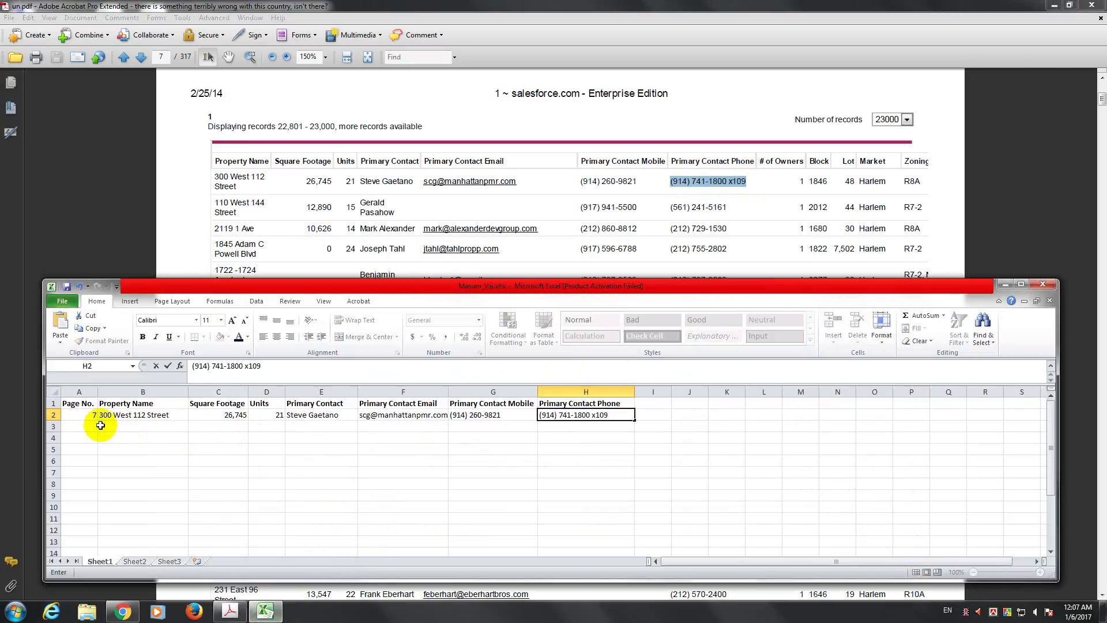
{"action": "left_click", "coordinate": [121, 427]}
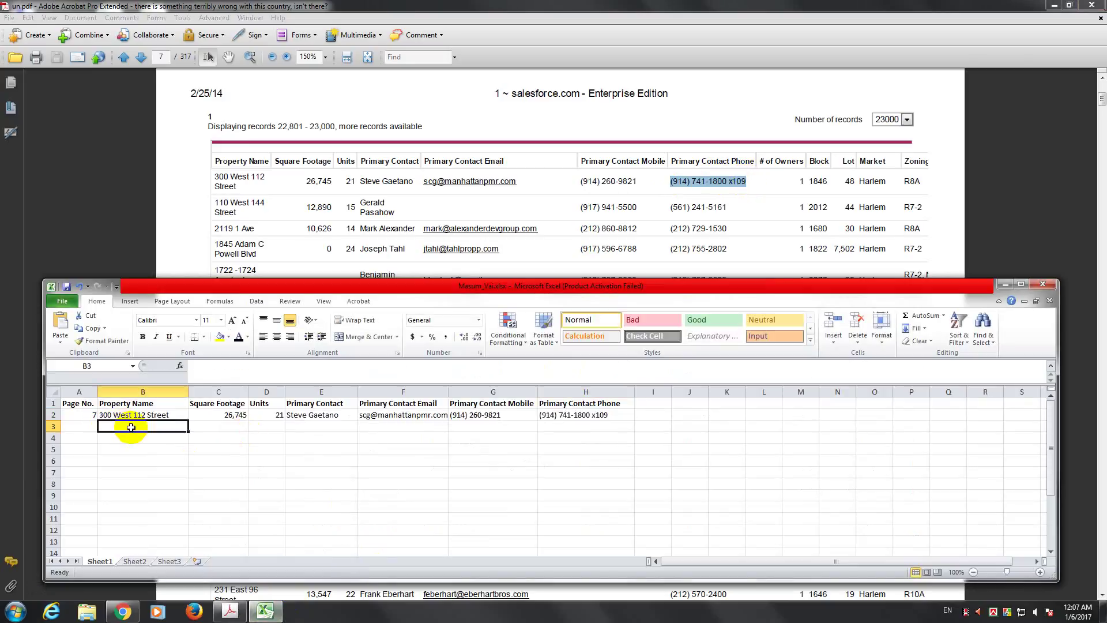
{"action": "left_click", "coordinate": [216, 201]}
{"action": "left_click_drag", "start_coordinate": [215, 202], "coordinate": [238, 213]}
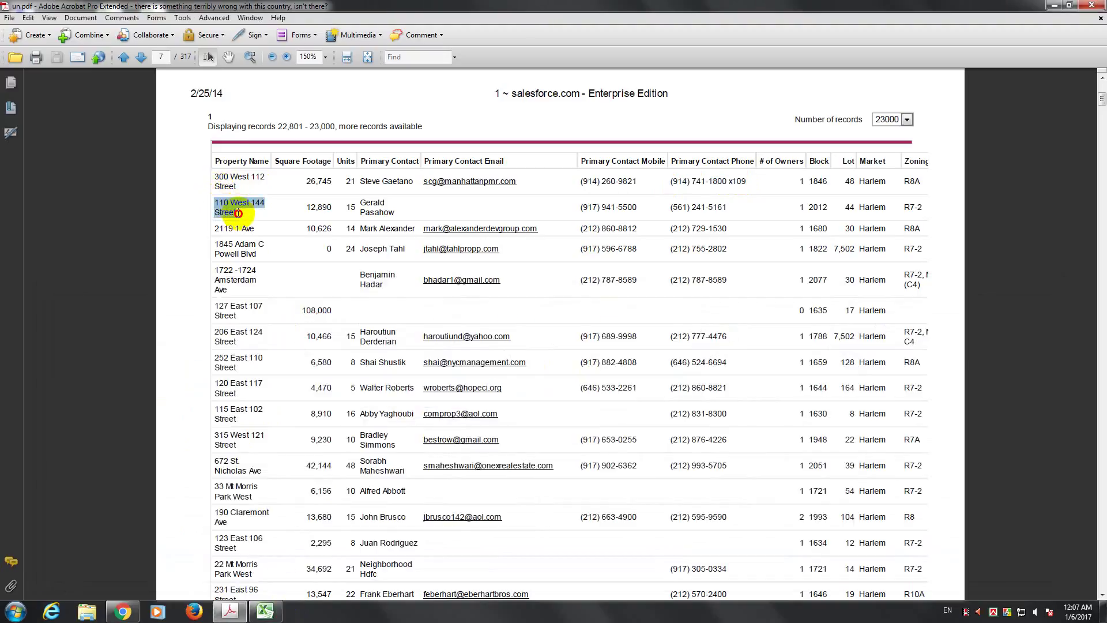
{"action": "left_click", "coordinate": [266, 611]}
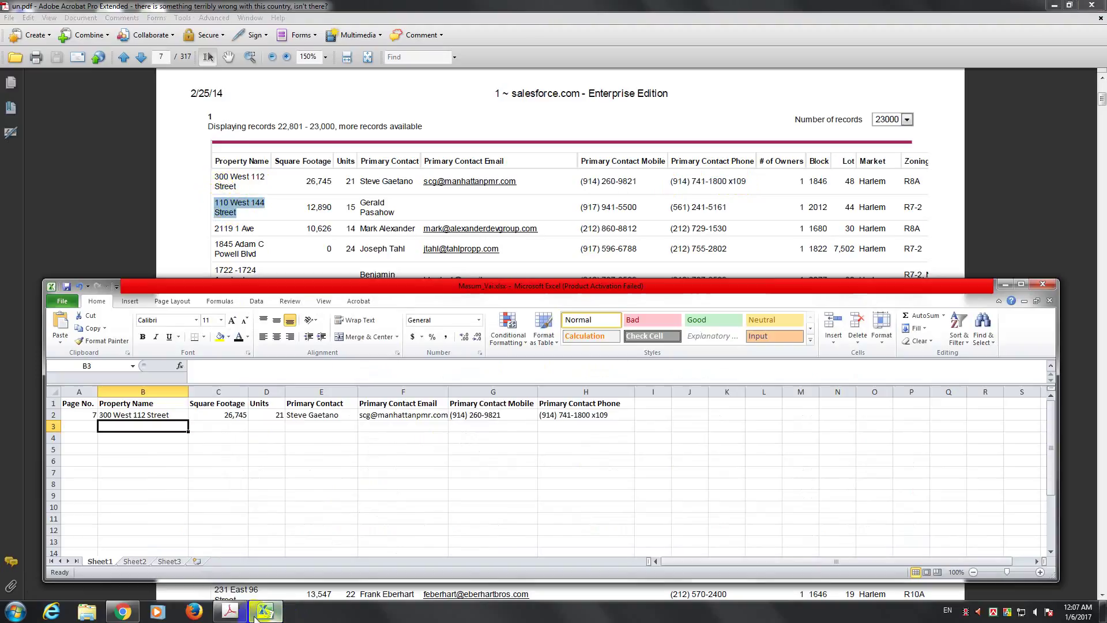
{"action": "key", "text": "F2"}
{"action": "key", "text": "ctrl+v"}
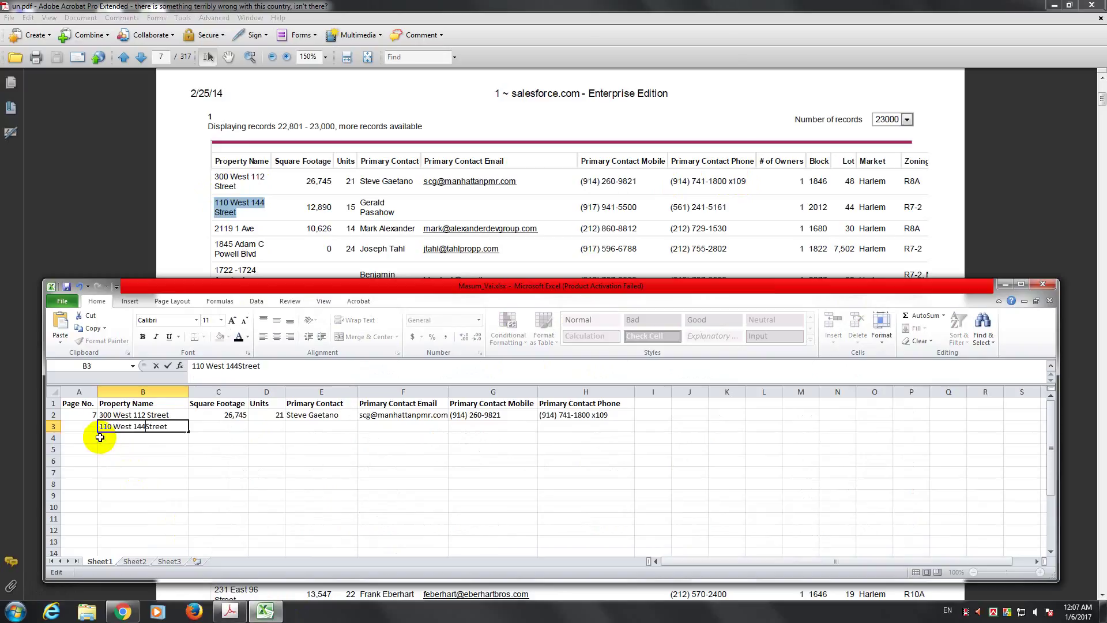
{"action": "left_click", "coordinate": [215, 427]}
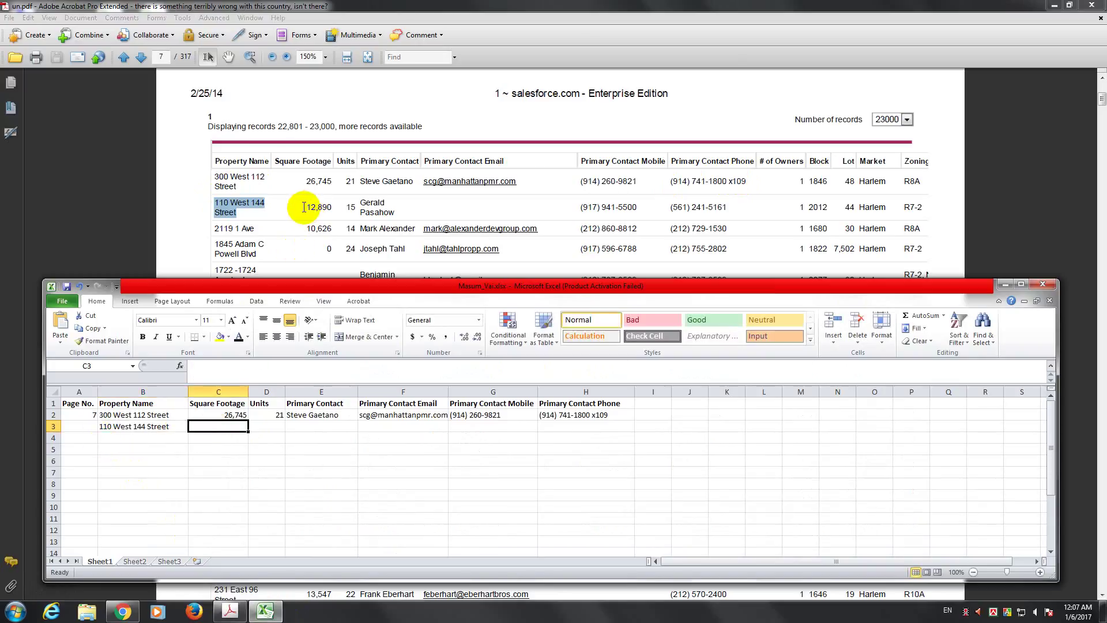
Step: Enter square footage 12,890 in C3 and 15 units in D3
{"action": "left_click_drag", "start_coordinate": [303, 207], "coordinate": [333, 207]}
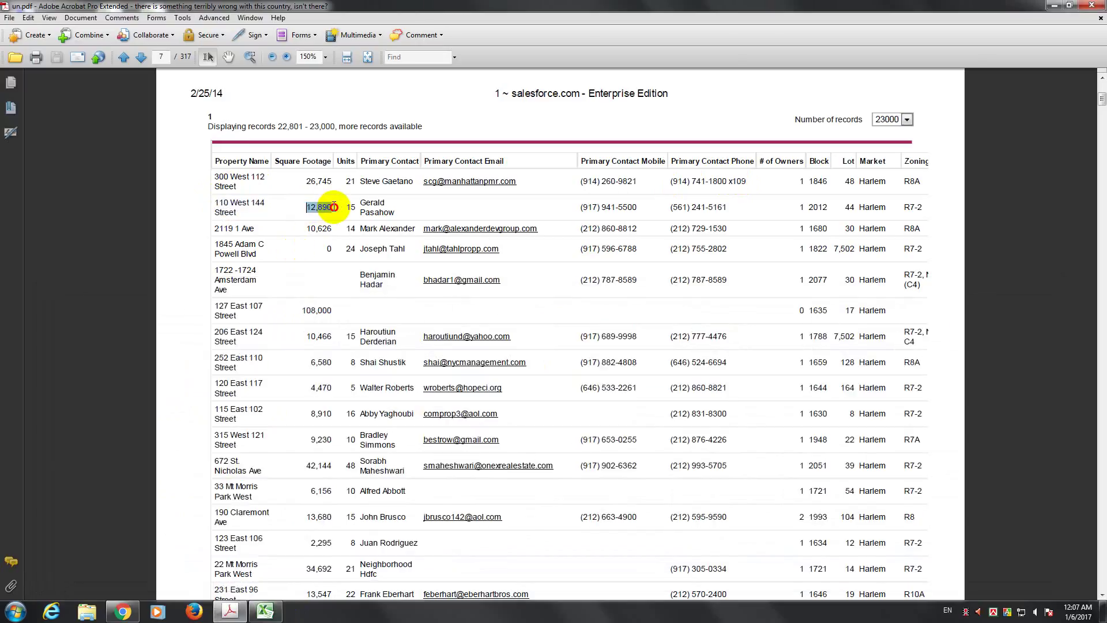
{"action": "left_click", "coordinate": [265, 612]}
{"action": "key", "text": "Tab"}
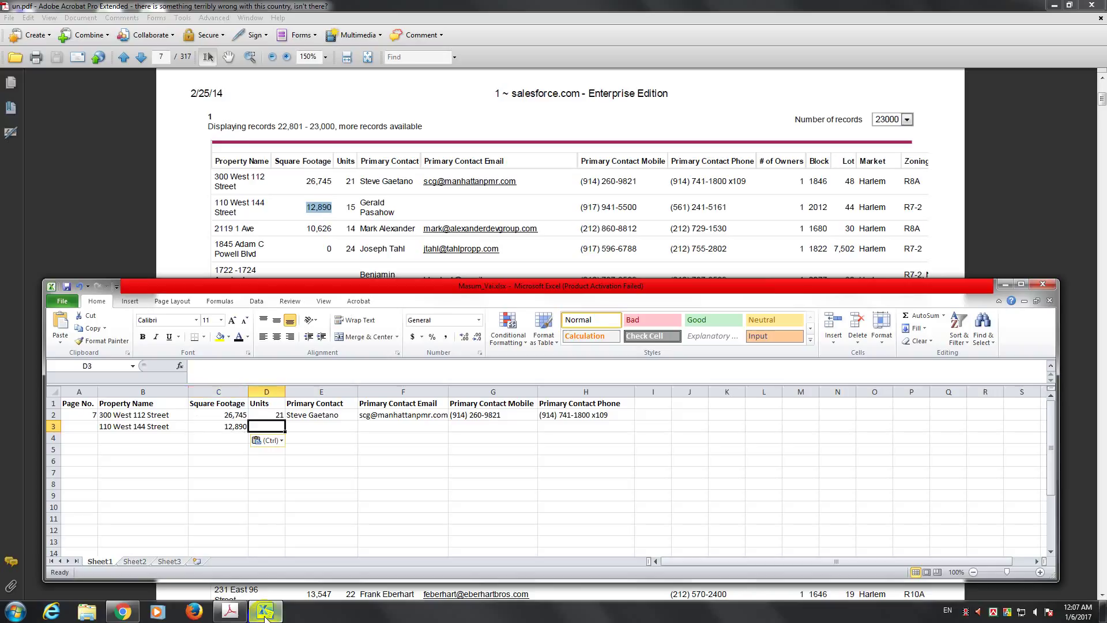
{"action": "left_click_drag", "start_coordinate": [344, 207], "coordinate": [356, 207]}
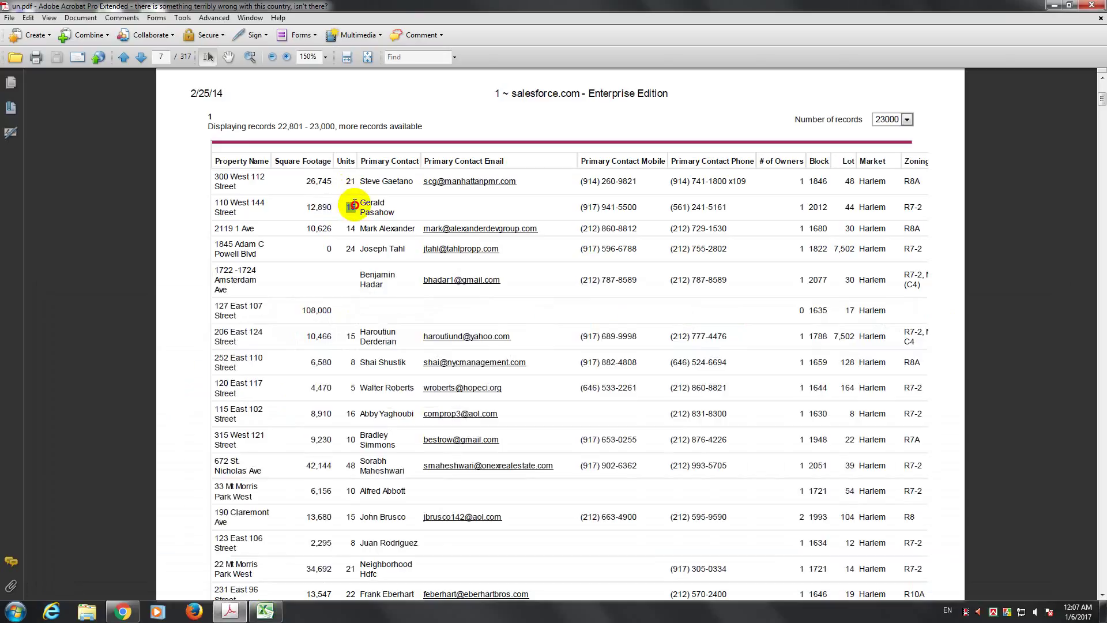
{"action": "left_click", "coordinate": [268, 612]}
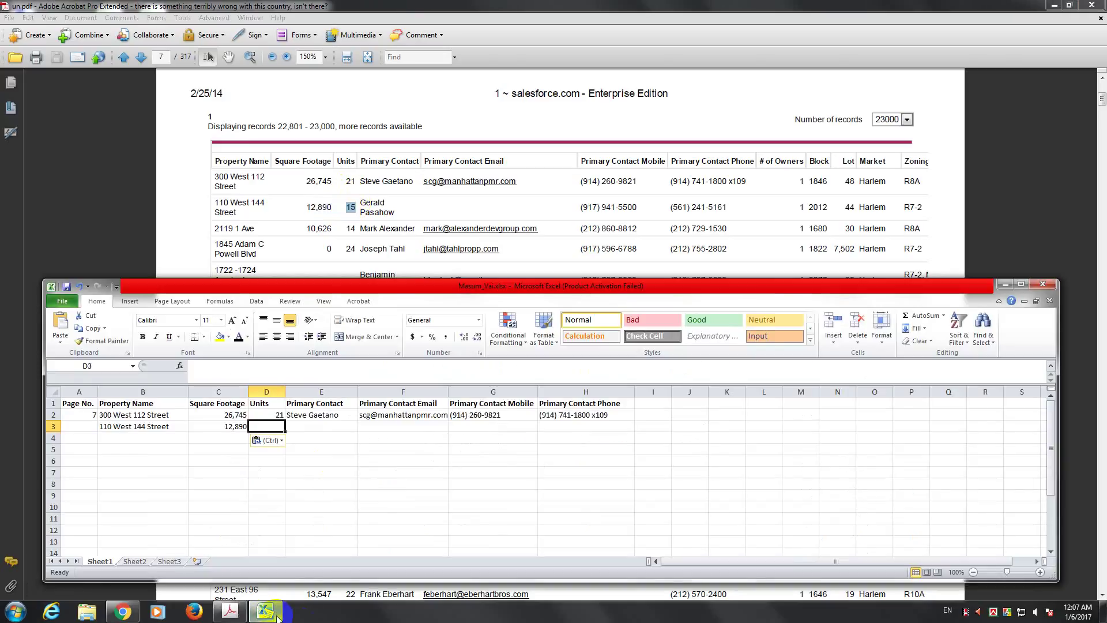
{"action": "type", "text": "15"}
{"action": "key", "text": "Tab"}
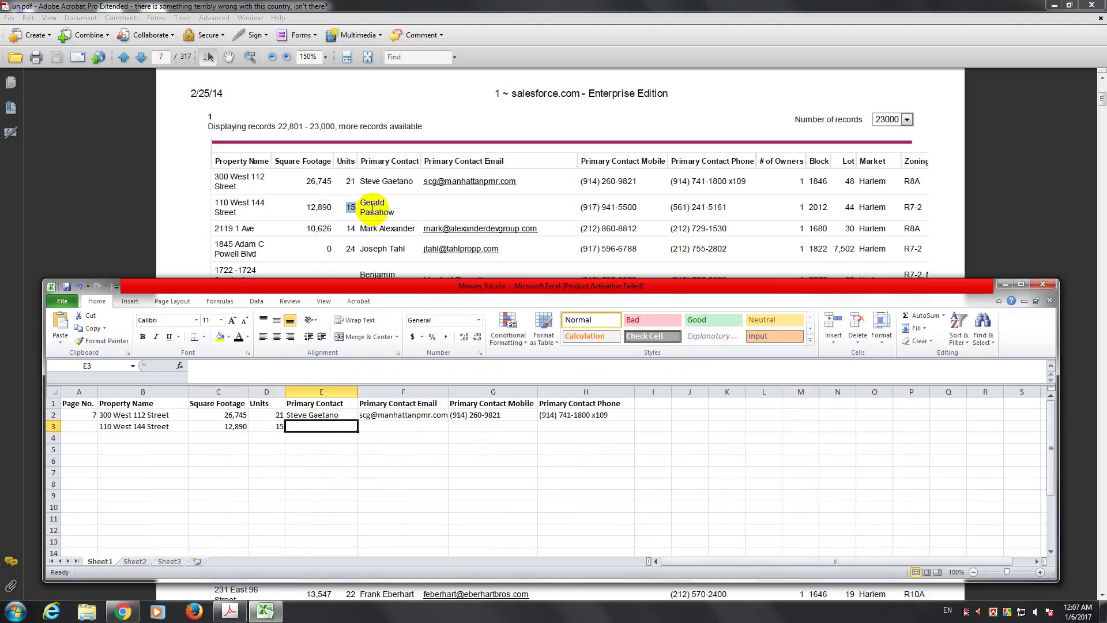
Step: Put the second contact's full name into E3 on one line
{"action": "left_click_drag", "start_coordinate": [360, 202], "coordinate": [384, 209]}
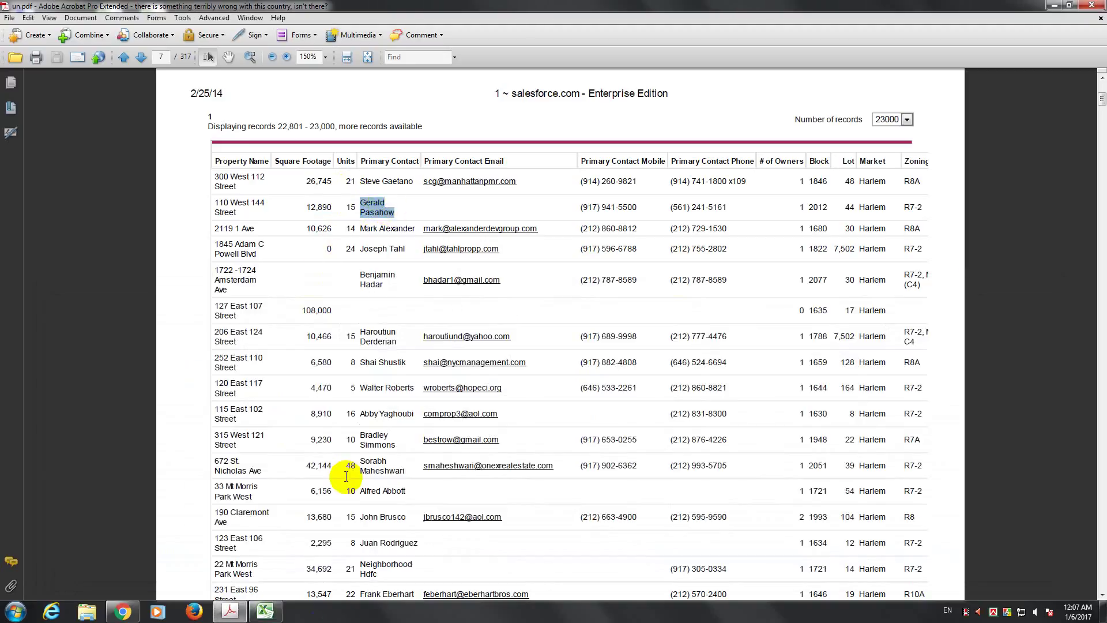
{"action": "left_click", "coordinate": [266, 612]}
{"action": "key", "text": "ctrl+v"}
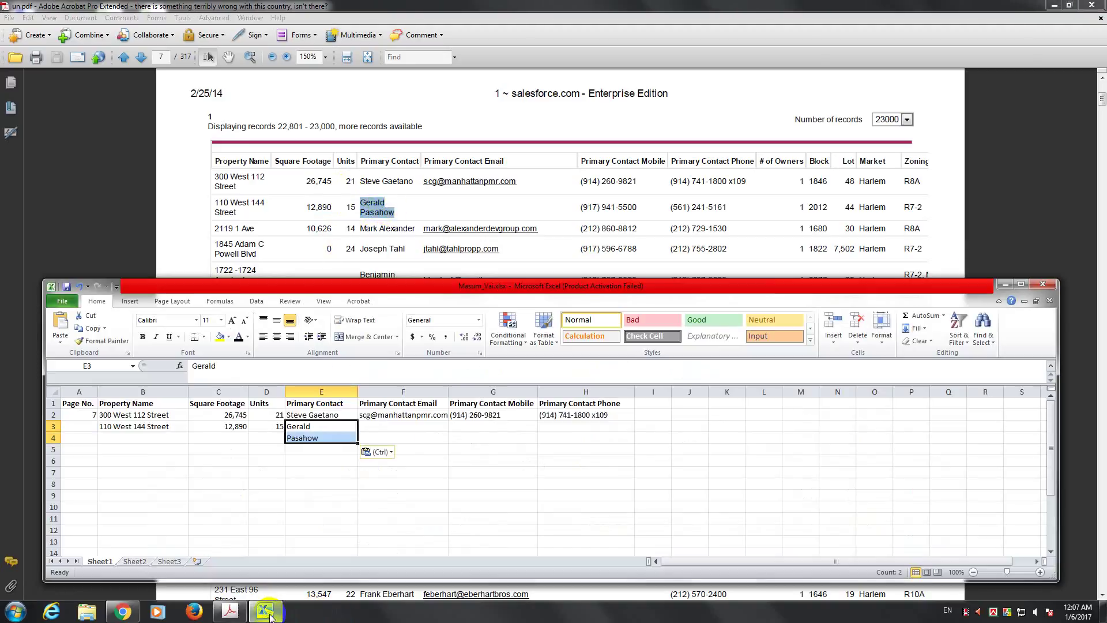
{"action": "key", "text": "ctrl+z"}
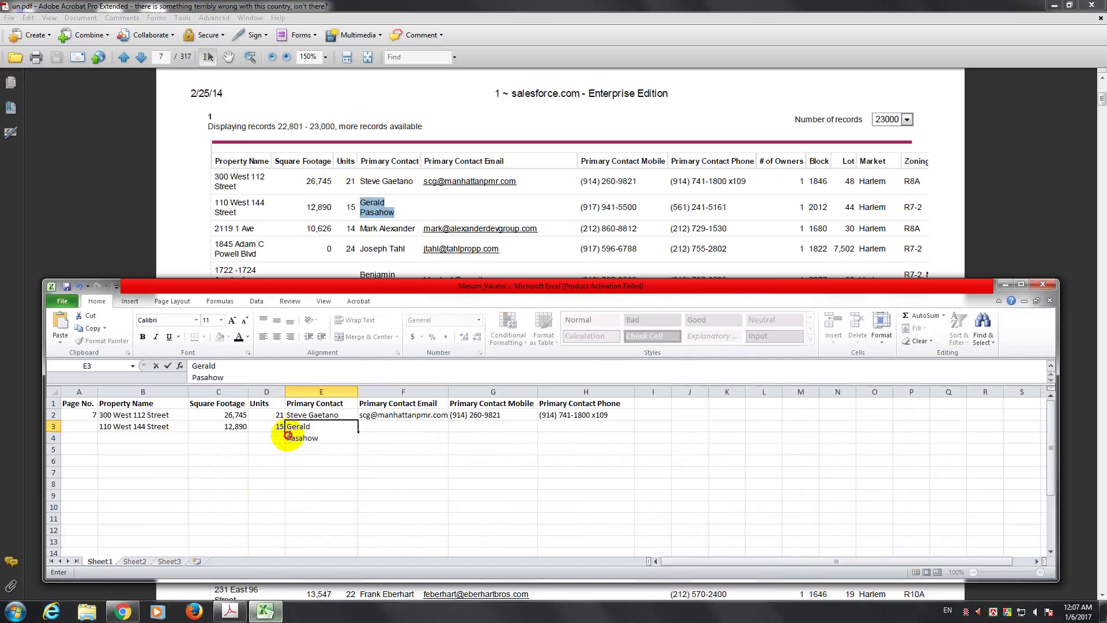
{"action": "key", "text": "BackSpace"}
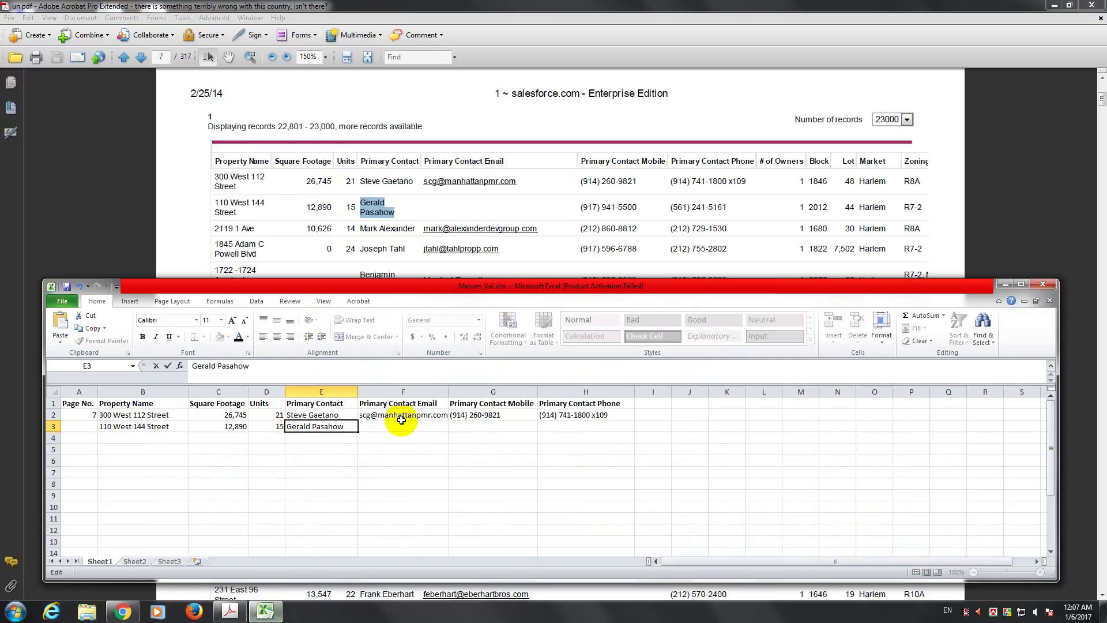
{"action": "left_click", "coordinate": [403, 428]}
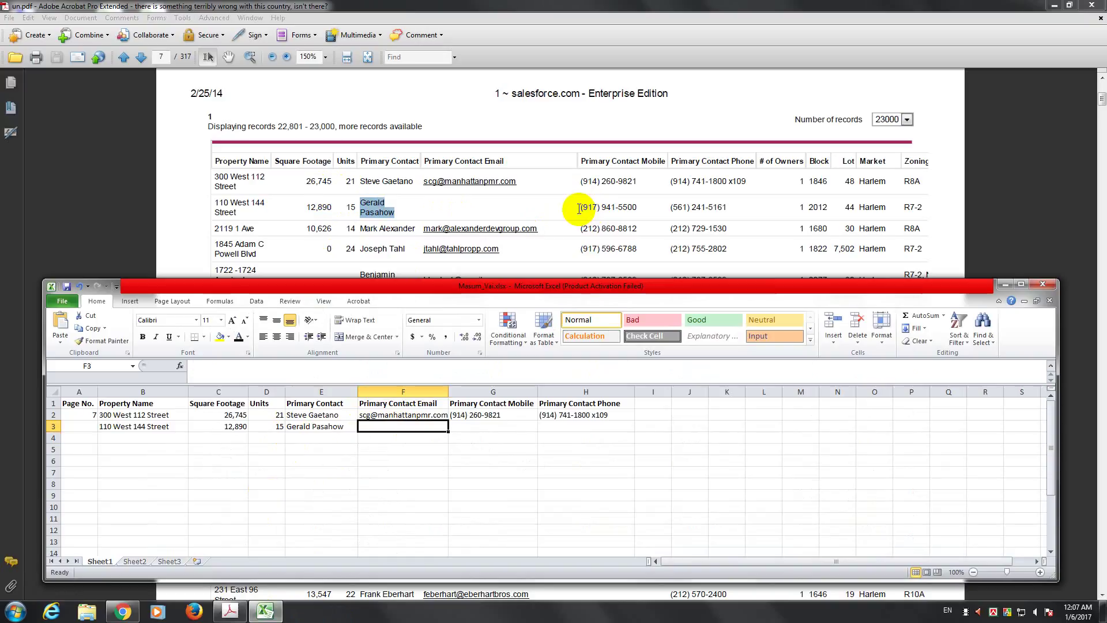
Step: Paste the contact's mobile into G3 and phone number into H3, then move to row 4
{"action": "left_click_drag", "start_coordinate": [579, 207], "coordinate": [637, 209]}
{"action": "key", "text": "ctrl+c"}
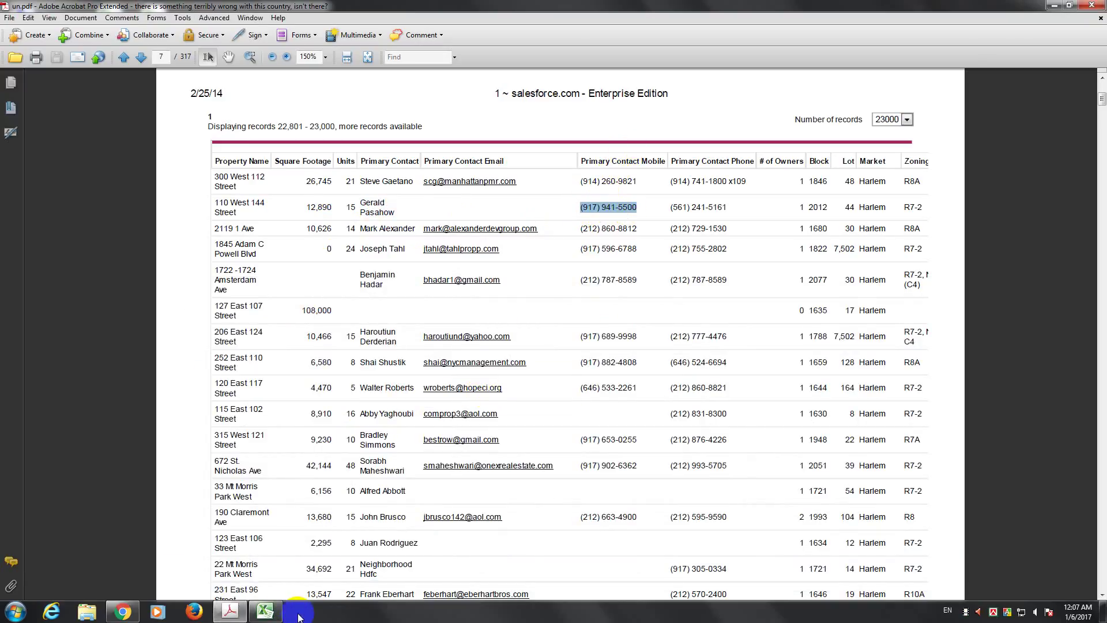
{"action": "left_click", "coordinate": [265, 611]}
{"action": "key", "text": "Tab"}
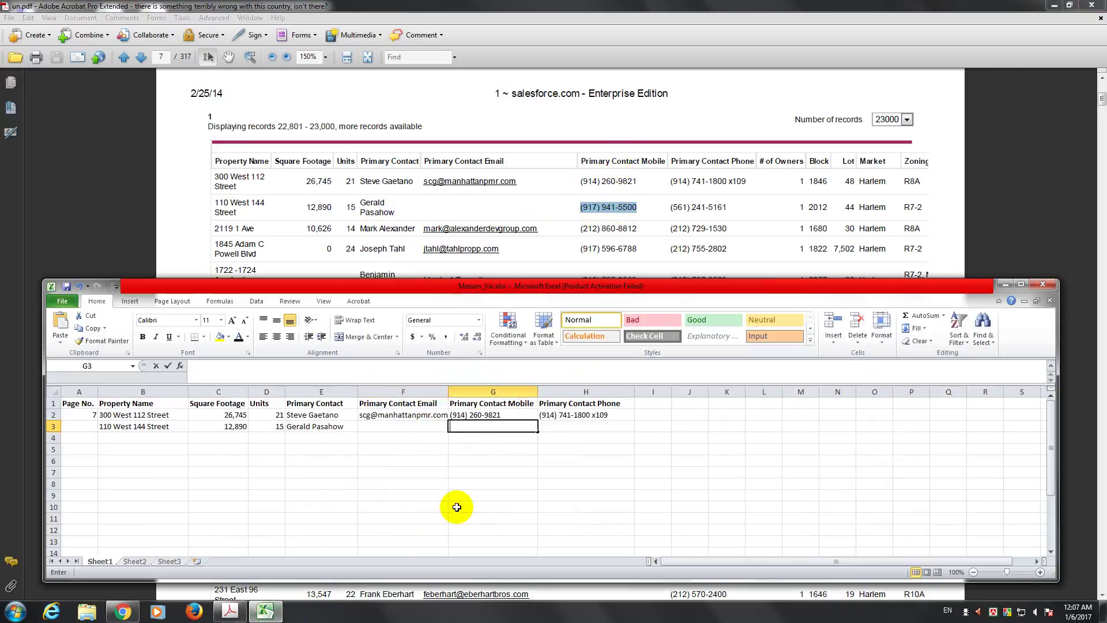
{"action": "key", "text": "ctrl+v"}
{"action": "key", "text": "Tab"}
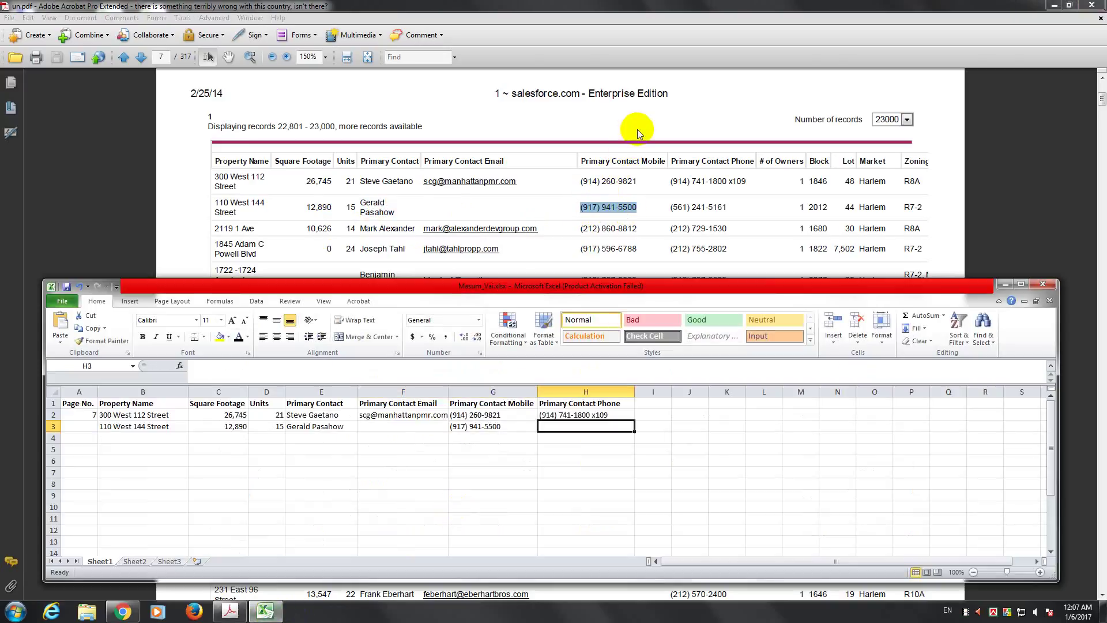
{"action": "left_click_drag", "start_coordinate": [671, 206], "coordinate": [726, 206]}
{"action": "key", "text": "ctrl+c"}
{"action": "left_click", "coordinate": [265, 611]}
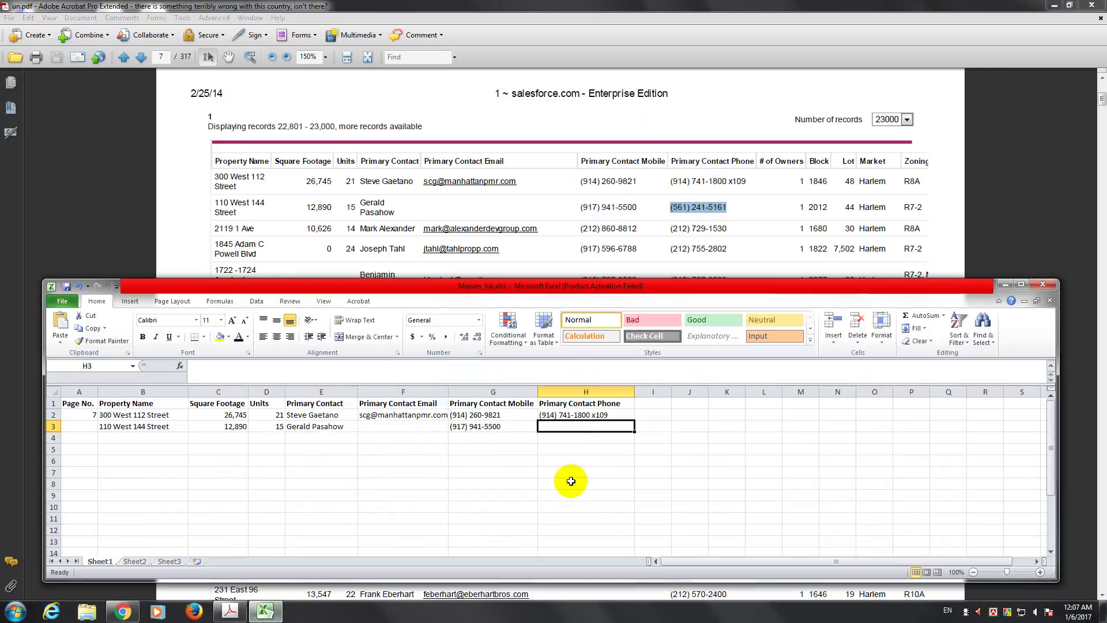
{"action": "key", "text": "ctrl+v"}
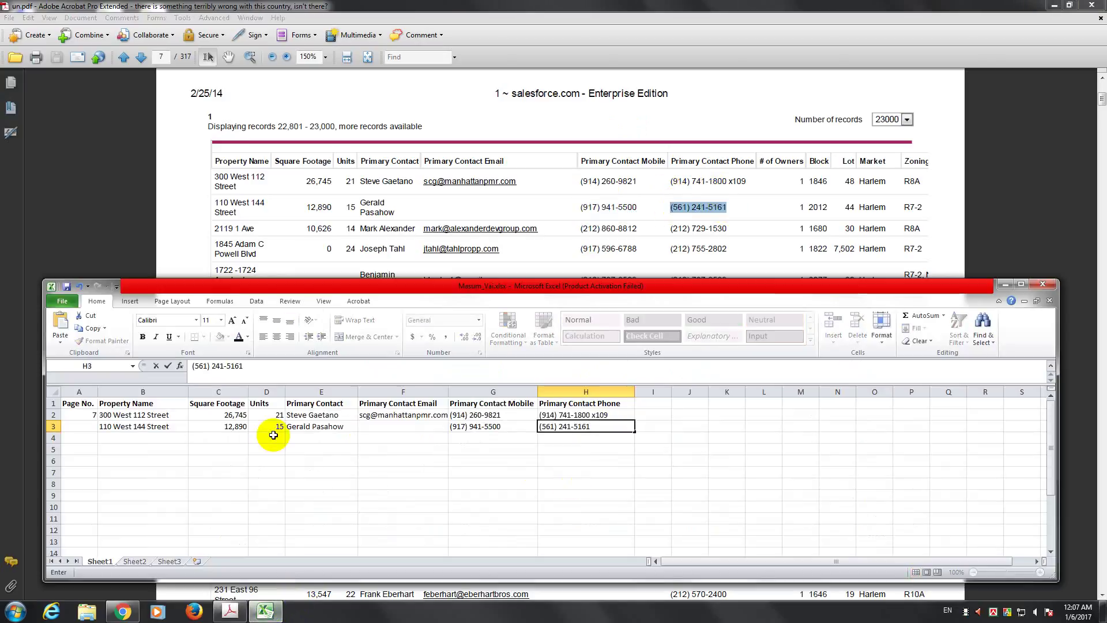
{"action": "left_click", "coordinate": [117, 438]}
{"action": "left_click", "coordinate": [67, 287]}
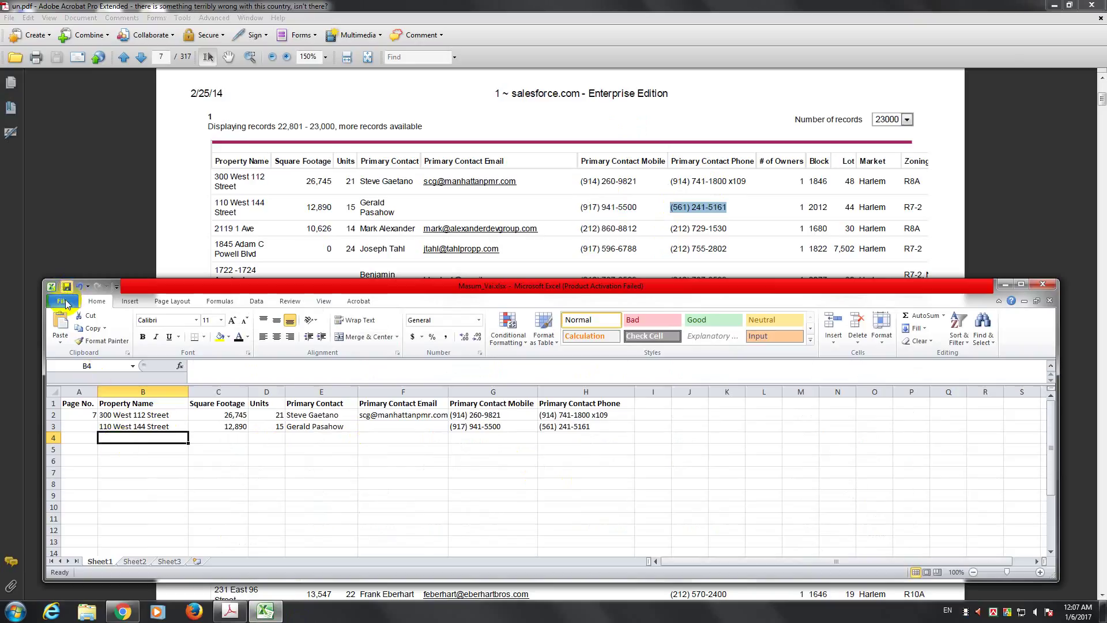
Step: Scroll the PDF back from page 7 to page 5, where the 304 Pleasant record appears
{"action": "left_click", "coordinate": [193, 246]}
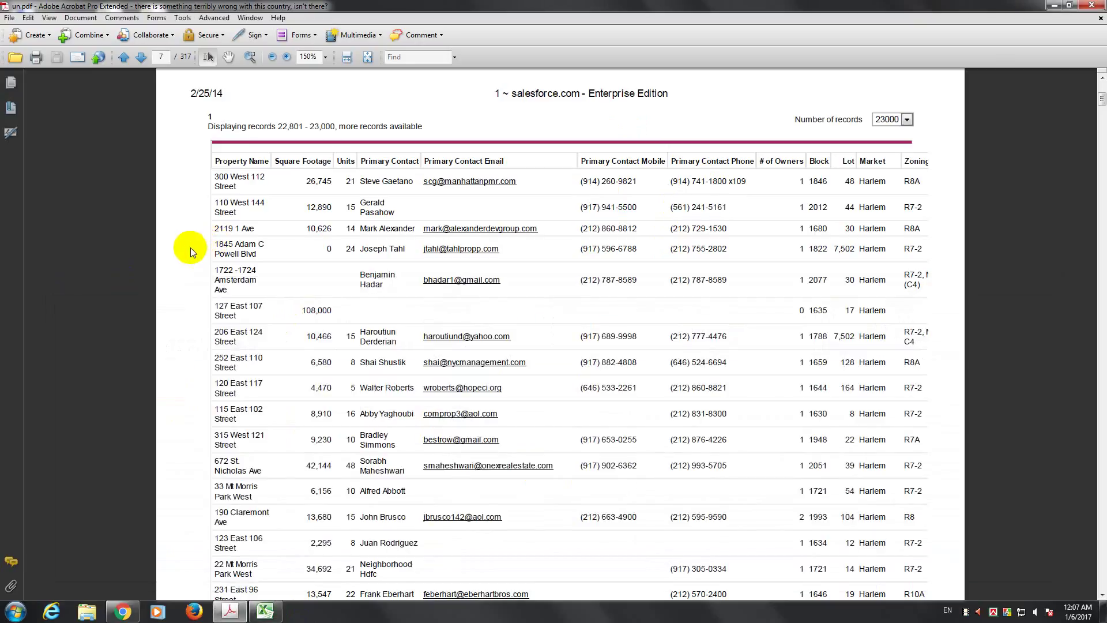
{"action": "scroll", "coordinate": [222, 373], "scroll_direction": "up", "scroll_amount": 3}
{"action": "scroll", "coordinate": [223, 373], "scroll_direction": "up", "scroll_amount": 2}
{"action": "scroll", "coordinate": [223, 374], "scroll_direction": "up", "scroll_amount": 4}
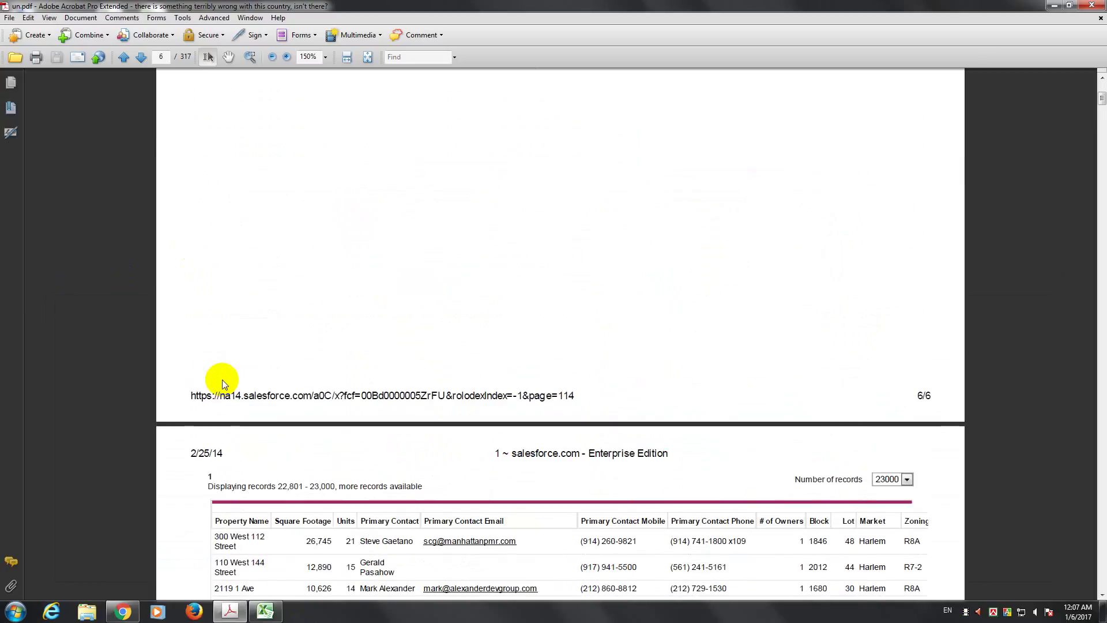
{"action": "scroll", "coordinate": [222, 379], "scroll_direction": "up", "scroll_amount": 6}
{"action": "scroll", "coordinate": [223, 379], "scroll_direction": "up", "scroll_amount": 5}
{"action": "scroll", "coordinate": [222, 379], "scroll_direction": "up", "scroll_amount": 4}
{"action": "scroll", "coordinate": [223, 379], "scroll_direction": "up", "scroll_amount": 1}
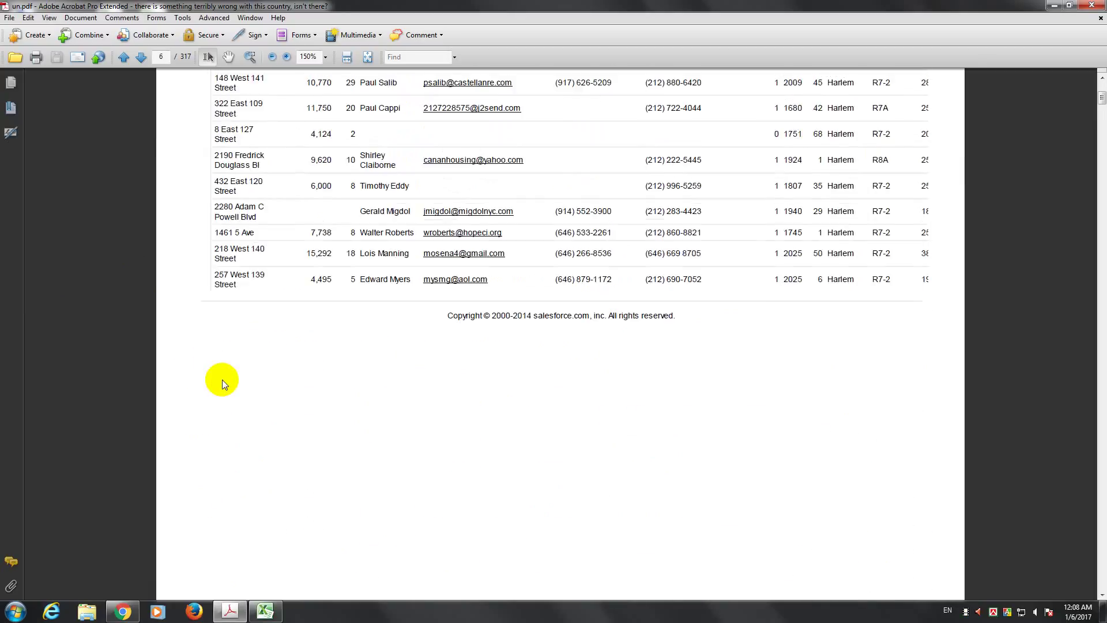
{"action": "scroll", "coordinate": [222, 379], "scroll_direction": "up", "scroll_amount": 1}
{"action": "scroll", "coordinate": [221, 378], "scroll_direction": "up", "scroll_amount": 3}
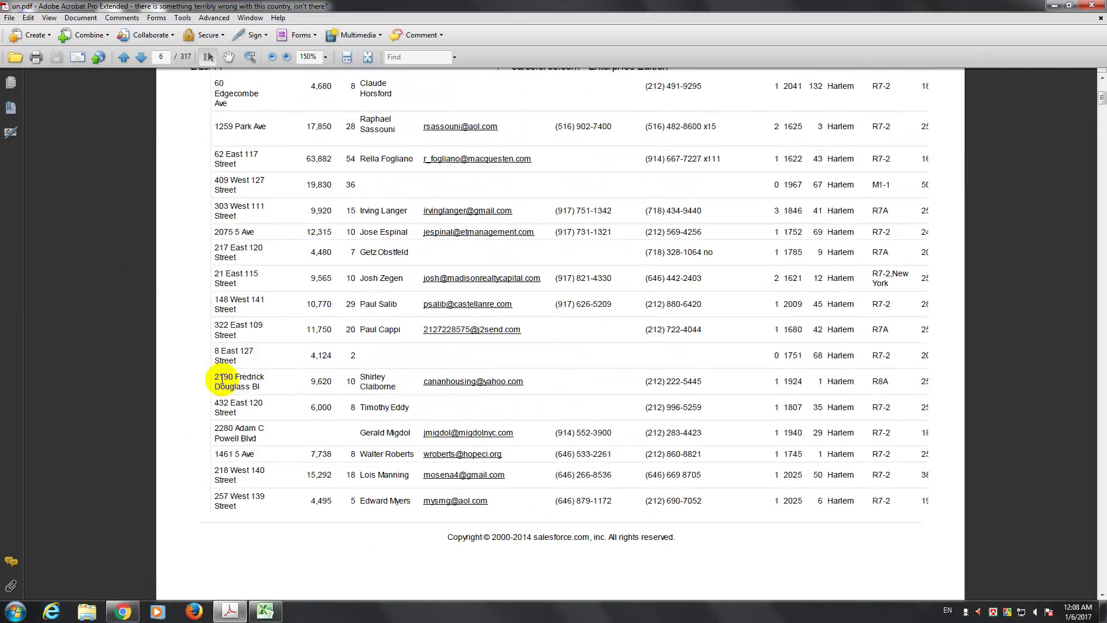
{"action": "scroll", "coordinate": [222, 379], "scroll_direction": "up", "scroll_amount": 2}
{"action": "scroll", "coordinate": [222, 379], "scroll_direction": "up", "scroll_amount": 3}
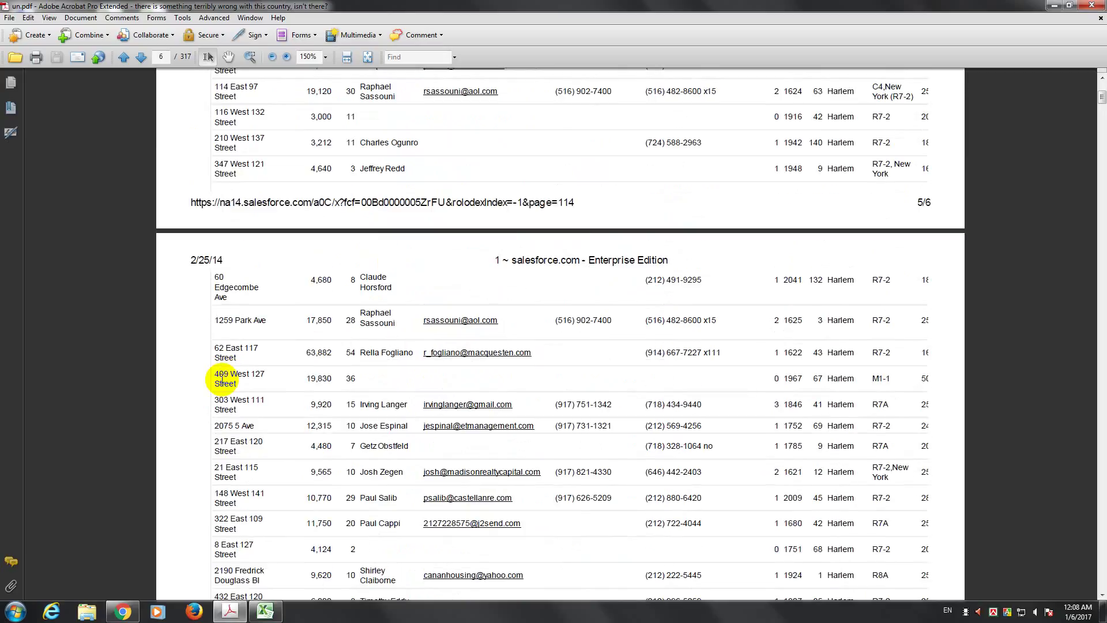
{"action": "scroll", "coordinate": [222, 379], "scroll_direction": "up", "scroll_amount": 3}
{"action": "scroll", "coordinate": [221, 378], "scroll_direction": "up", "scroll_amount": 5}
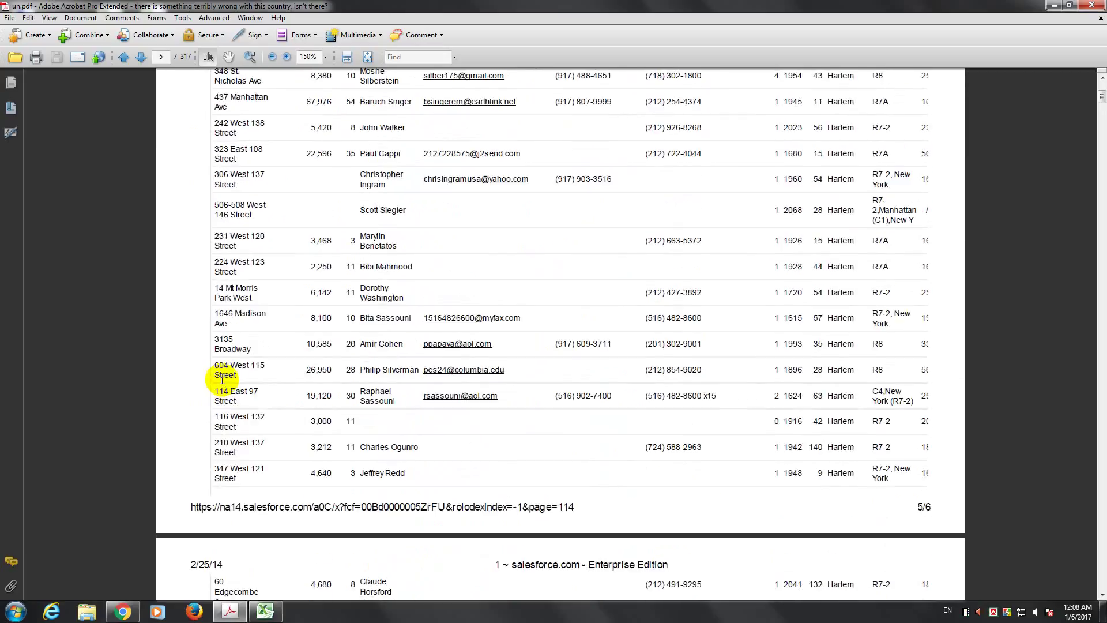
{"action": "scroll", "coordinate": [222, 379], "scroll_direction": "up", "scroll_amount": 5}
{"action": "scroll", "coordinate": [222, 379], "scroll_direction": "up", "scroll_amount": 5}
{"action": "scroll", "coordinate": [222, 379], "scroll_direction": "up", "scroll_amount": 3}
{"action": "scroll", "coordinate": [222, 379], "scroll_direction": "up", "scroll_amount": 5}
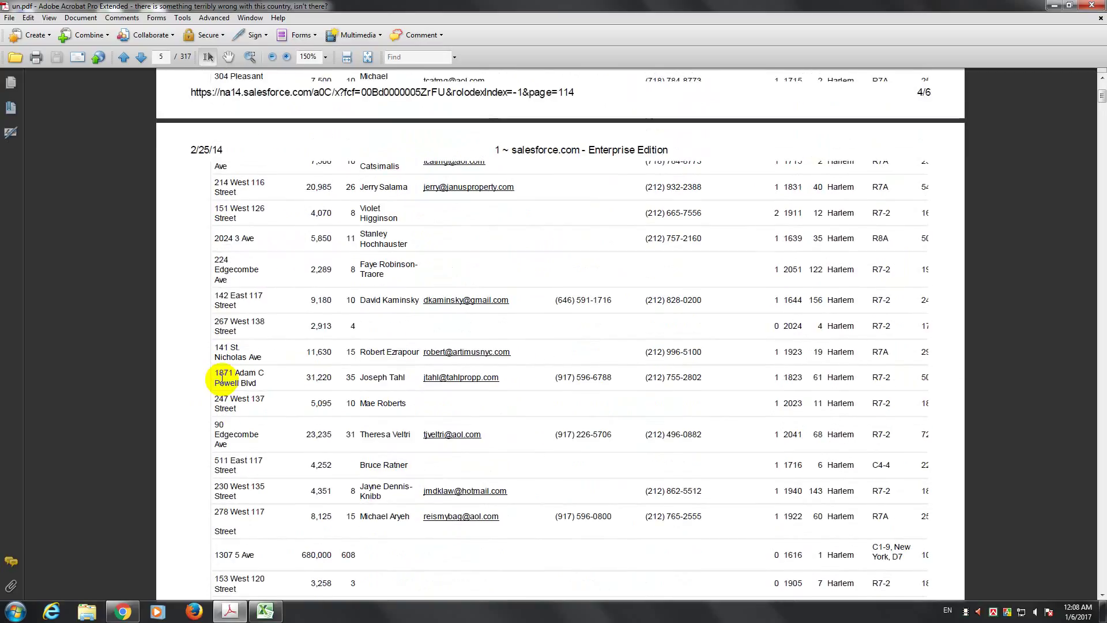
{"action": "scroll", "coordinate": [222, 379], "scroll_direction": "up", "scroll_amount": 3}
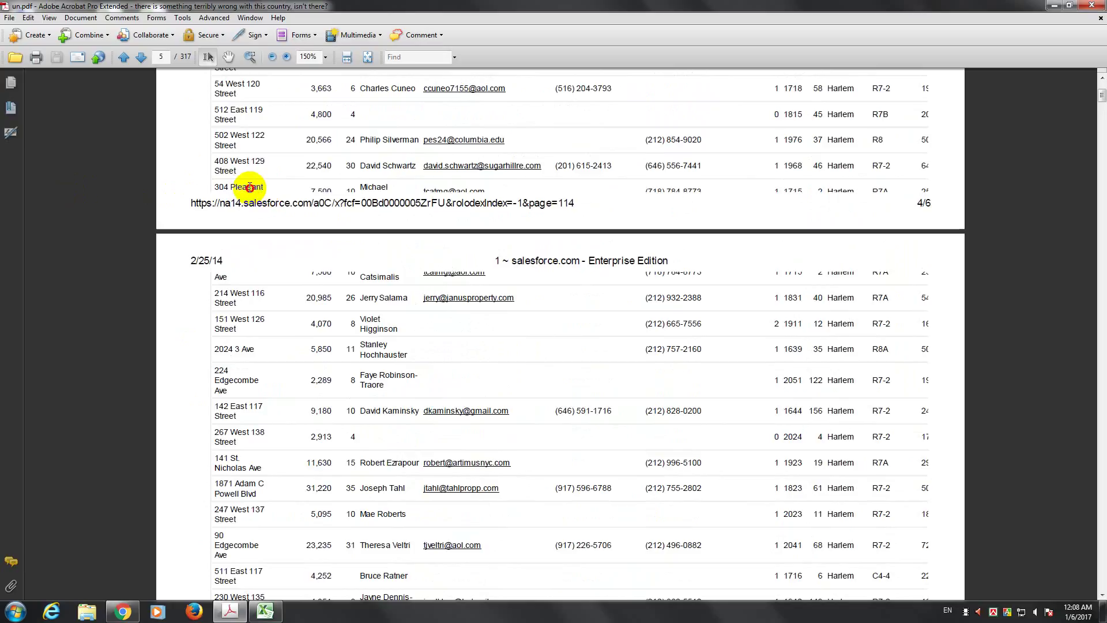
{"action": "mouse_move", "coordinate": [266, 188]}
{"action": "left_mouse_down"}
{"action": "mouse_move", "coordinate": [207, 193]}
{"action": "mouse_move", "coordinate": [250, 184]}
{"action": "left_mouse_up"}
{"action": "left_click", "coordinate": [199, 203]}
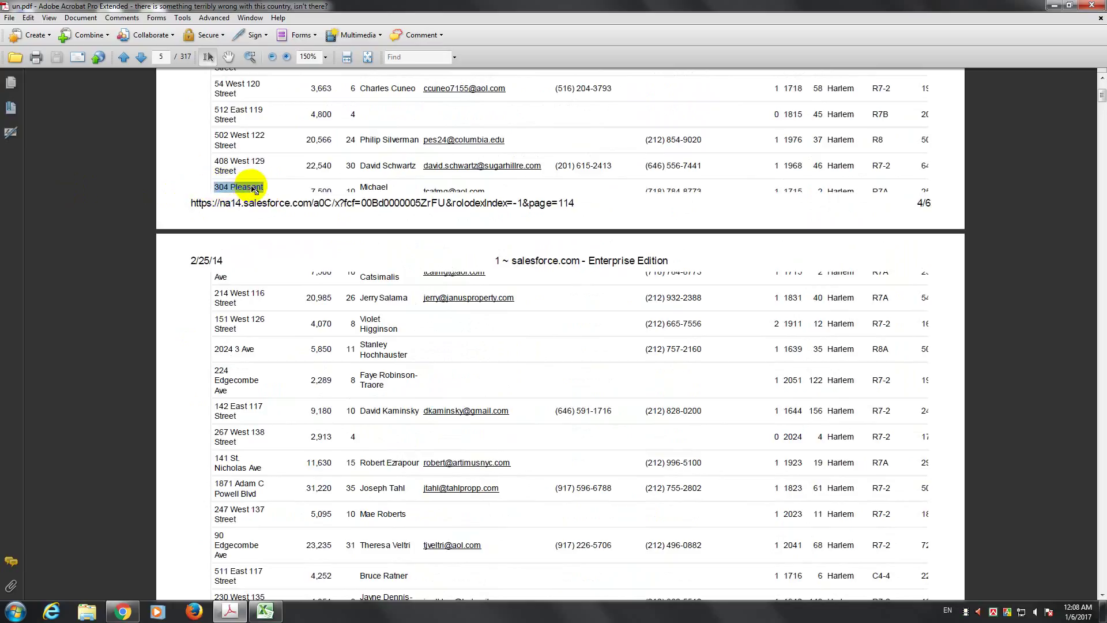
Step: Enter the property name '304 Pleasant Ave' in B5, adding Ave from the PDF
{"action": "left_click", "coordinate": [265, 610]}
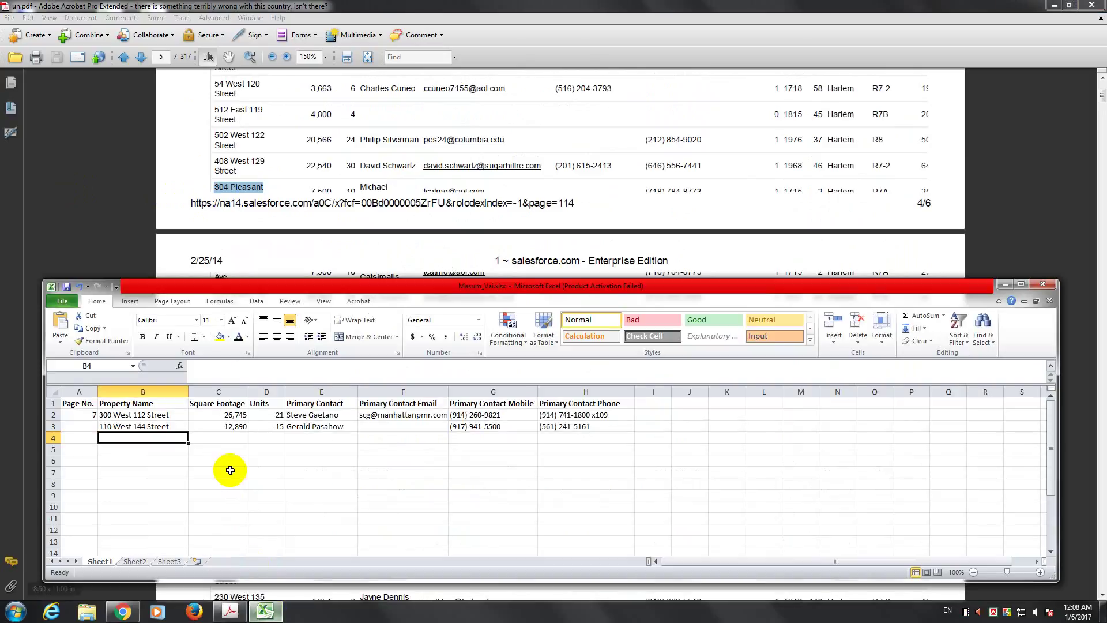
{"action": "double_click", "coordinate": [117, 450]}
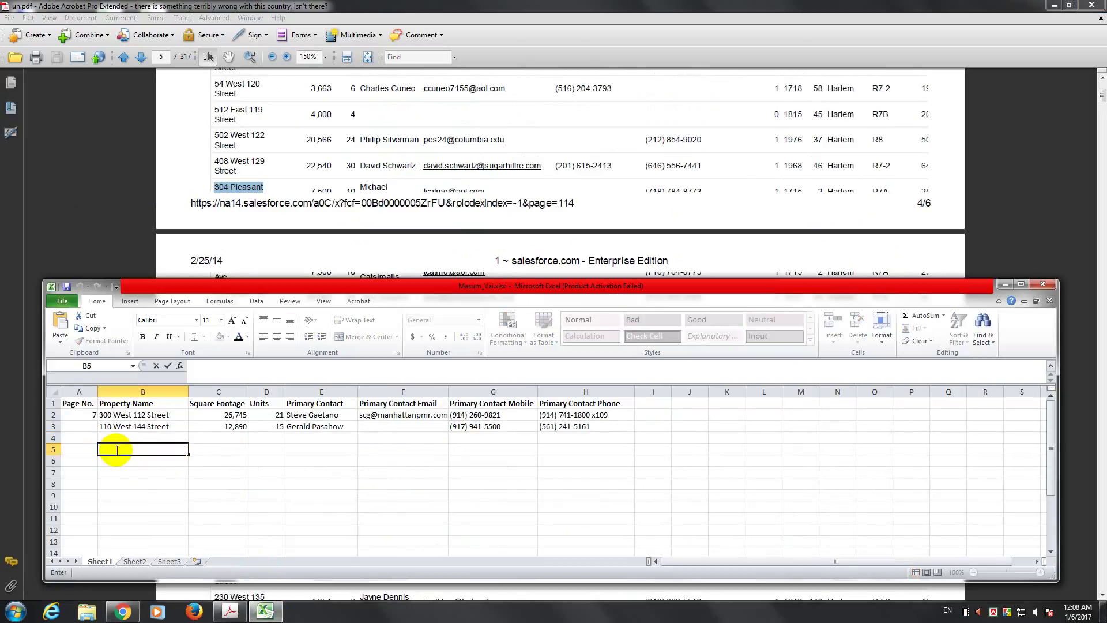
{"action": "left_click", "coordinate": [196, 253]}
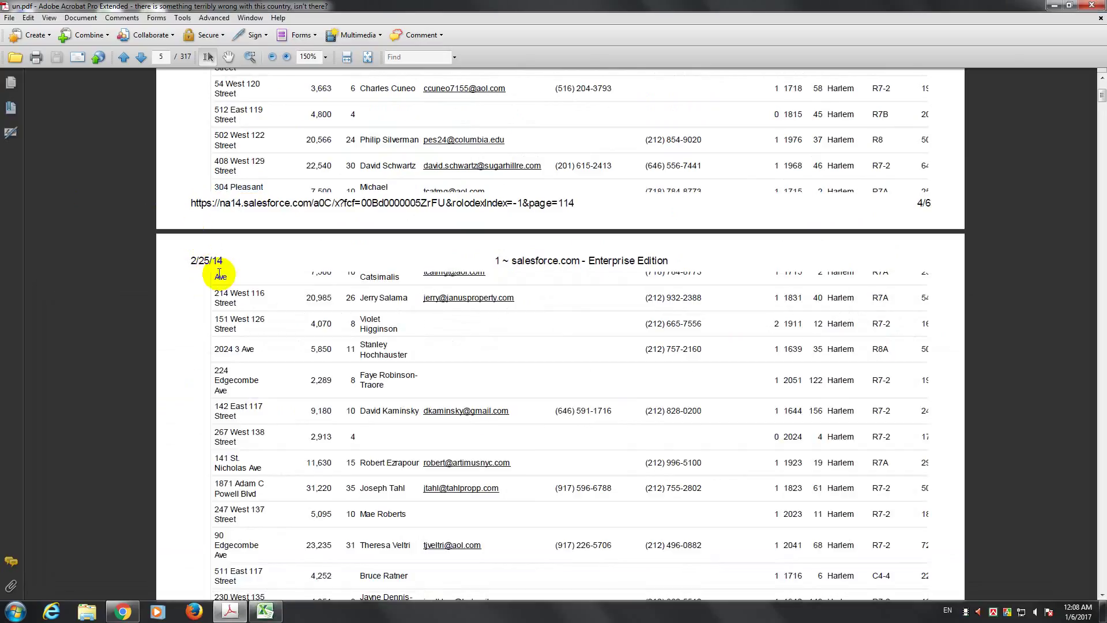
{"action": "mouse_move", "coordinate": [227, 276]}
{"action": "left_mouse_down"}
{"action": "mouse_move", "coordinate": [215, 277]}
{"action": "mouse_move", "coordinate": [226, 277]}
{"action": "left_mouse_up"}
{"action": "key", "text": "ctrl+c"}
{"action": "left_click", "coordinate": [266, 611]}
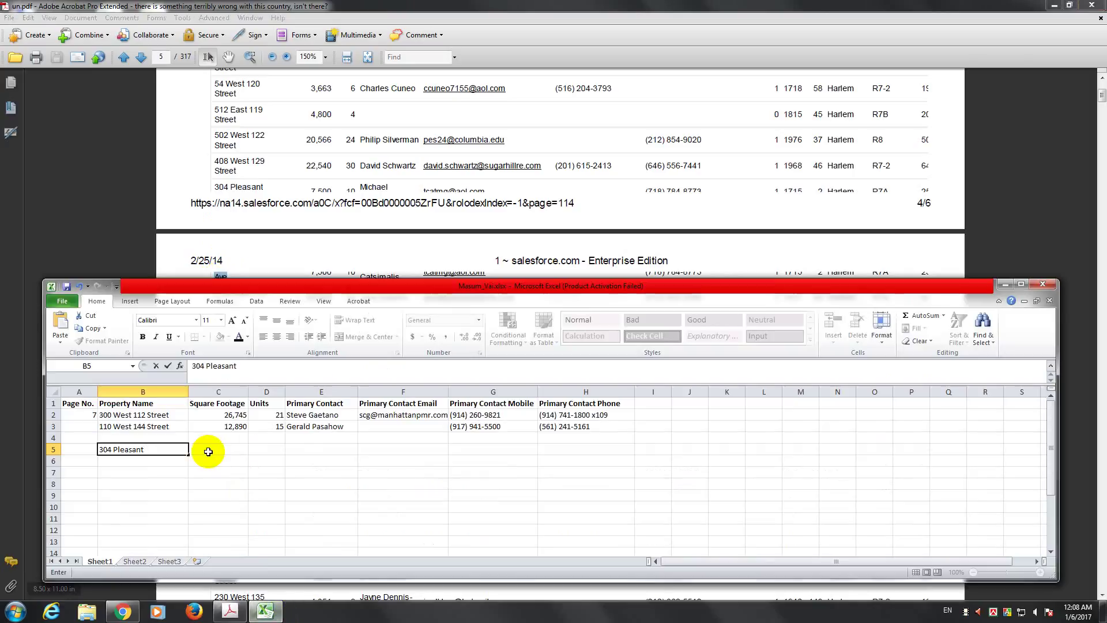
{"action": "key", "text": "ctrl+v"}
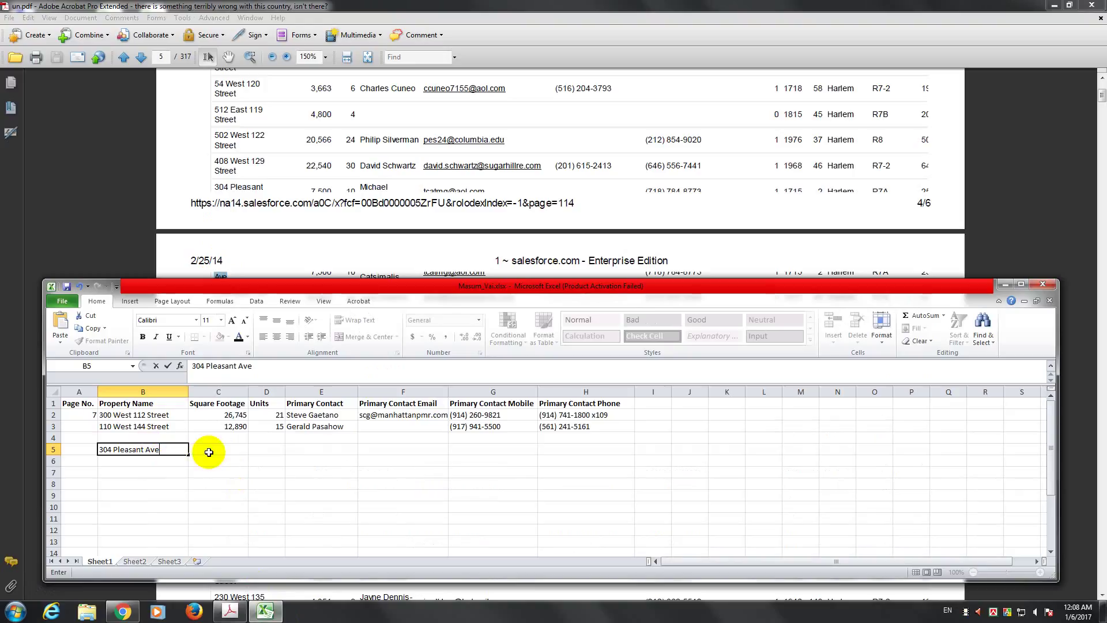
{"action": "left_click", "coordinate": [213, 450]}
Step: Fill C5 with 7,500 square feet and D5 with 10 units
{"action": "left_click", "coordinate": [280, 243]}
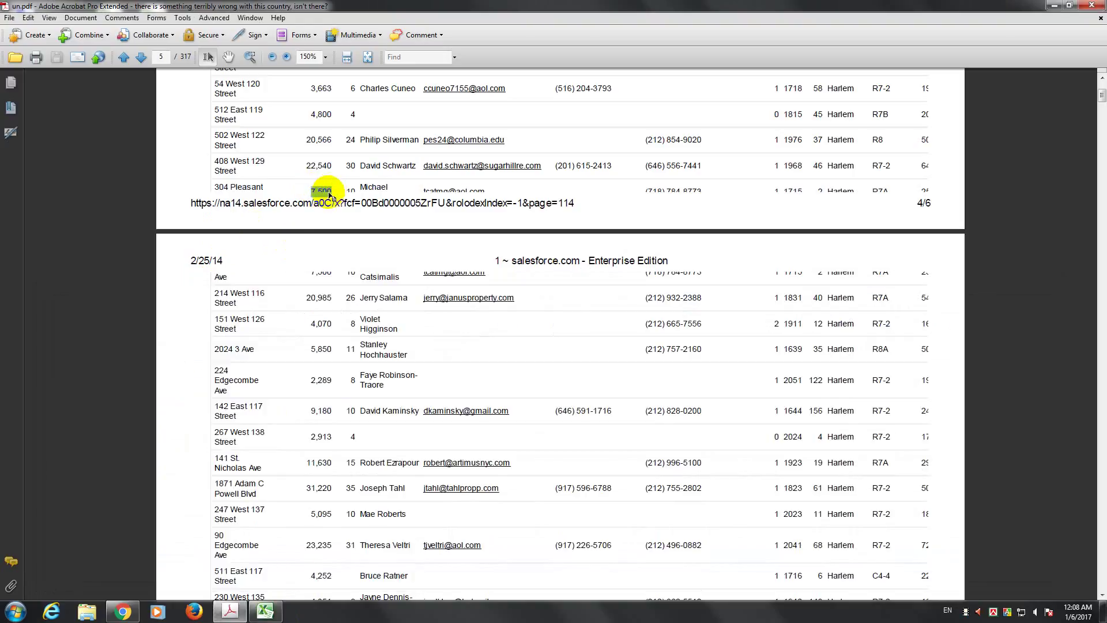
{"action": "left_click", "coordinate": [266, 611]}
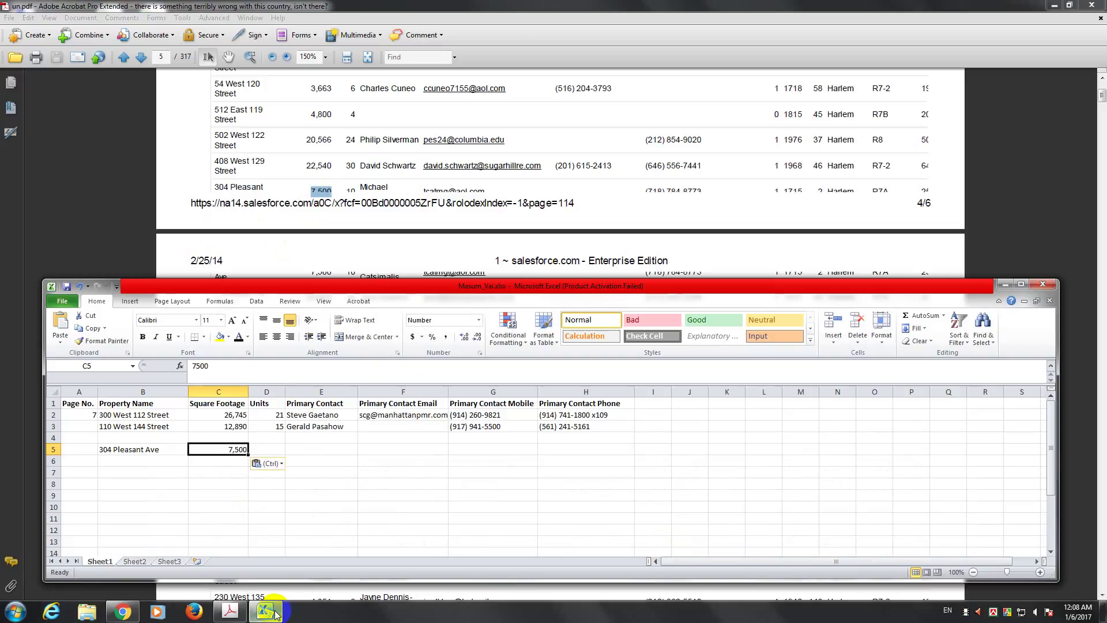
{"action": "left_click", "coordinate": [270, 611]}
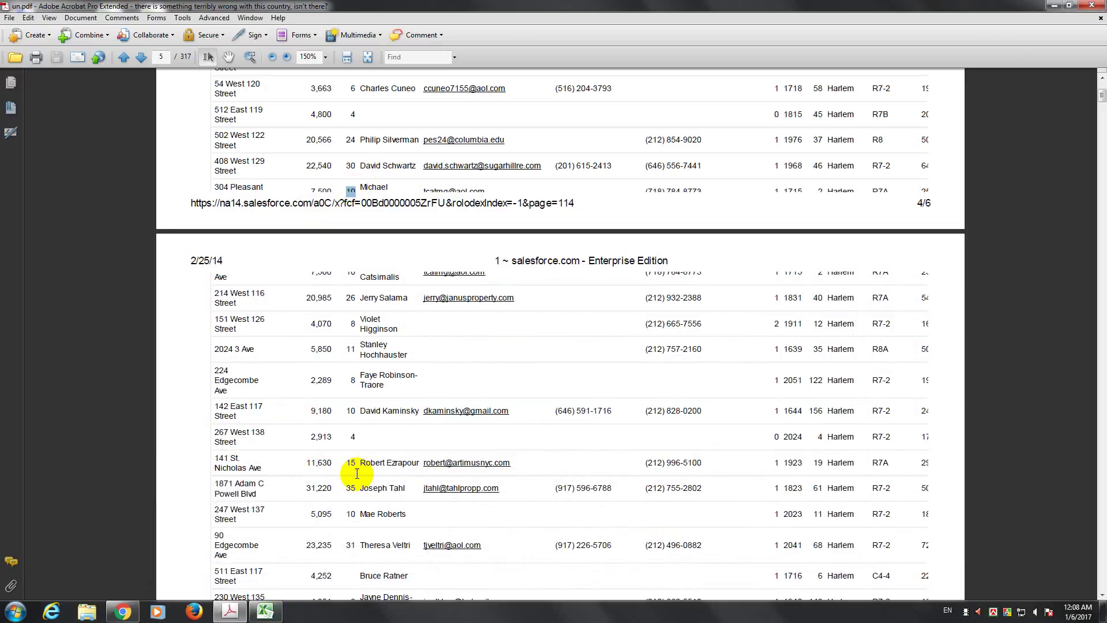
{"action": "left_click", "coordinate": [267, 613]}
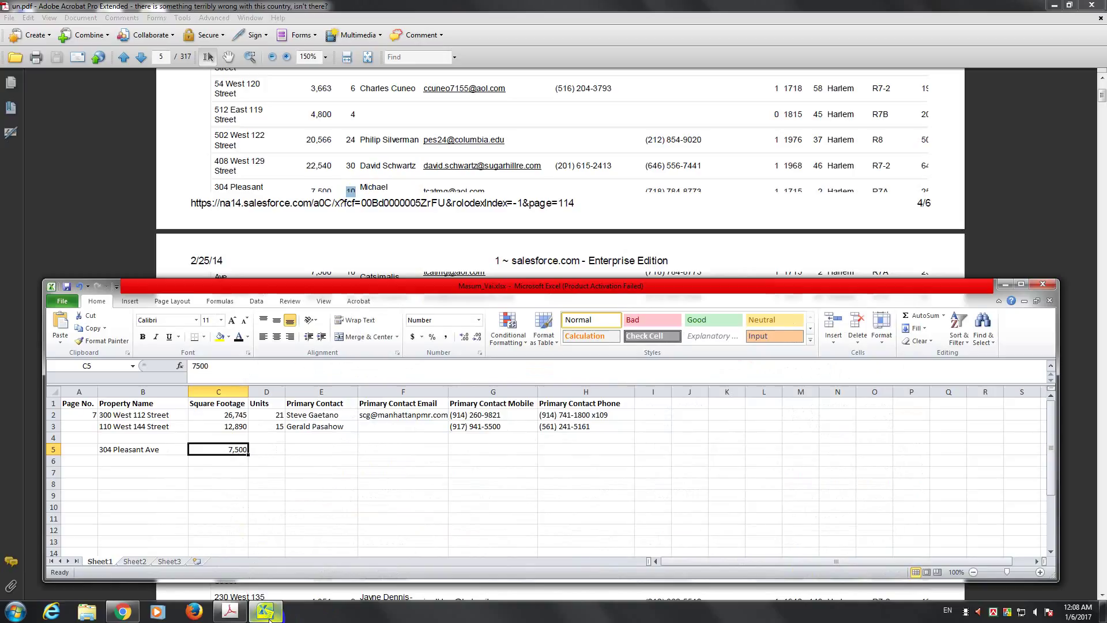
{"action": "key", "text": "Tab"}
{"action": "type", "text": "10"}
{"action": "key", "text": "Tab"}
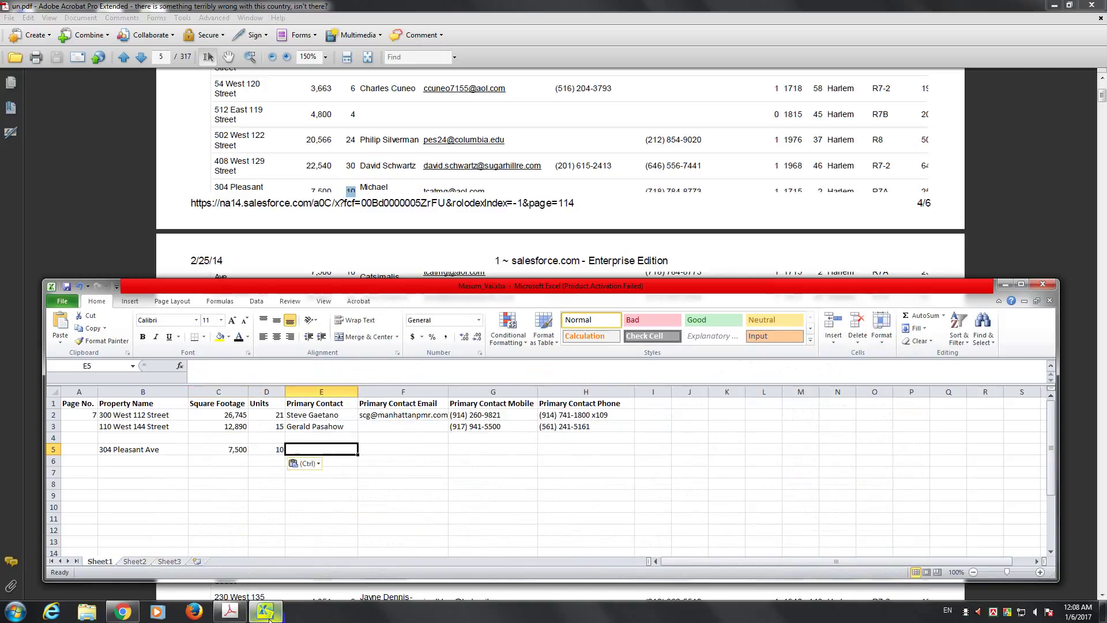
Step: Build the contact's full name in E5 from first name and surname split across PDF pages
{"action": "left_click", "coordinate": [278, 617]}
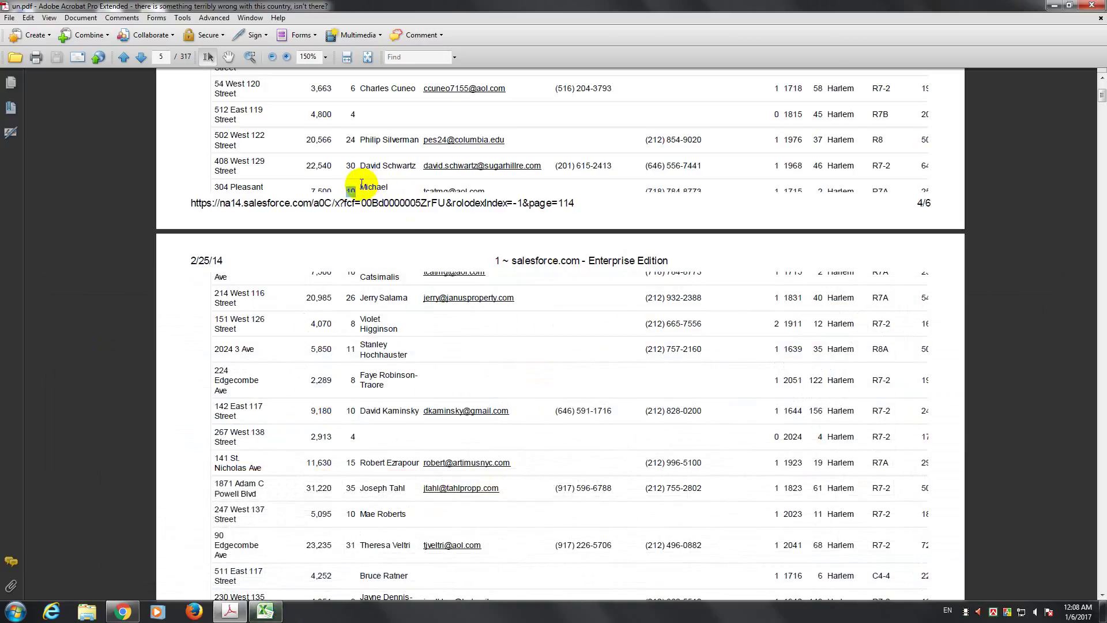
{"action": "left_click_drag", "start_coordinate": [361, 184], "coordinate": [386, 183]}
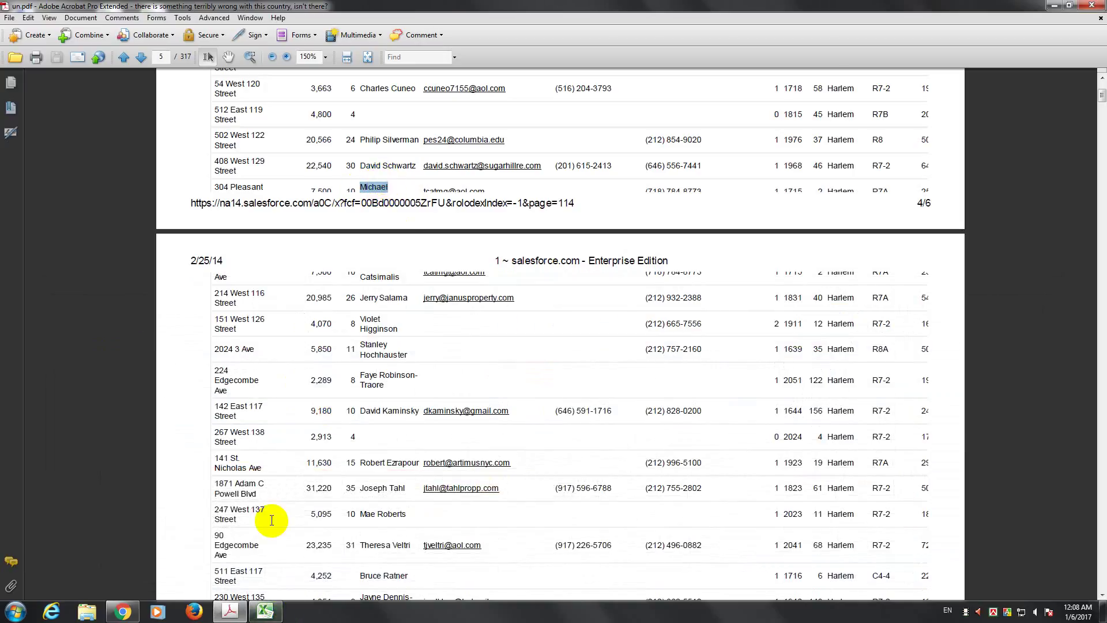
{"action": "left_click", "coordinate": [265, 611]}
{"action": "key", "text": "ctrl+v"}
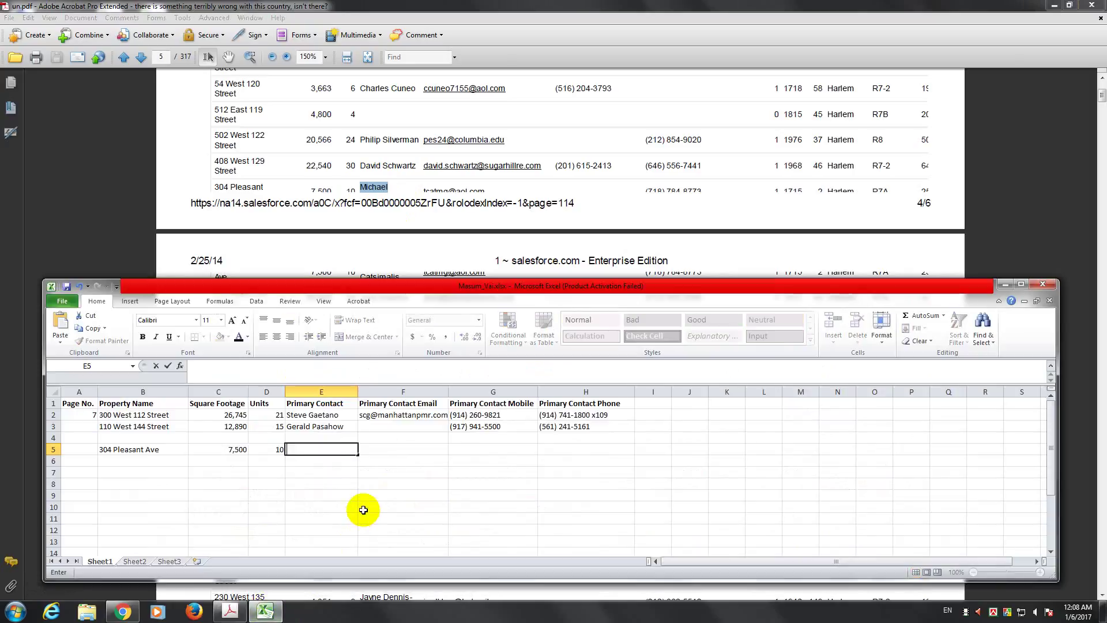
{"action": "left_click", "coordinate": [265, 611]}
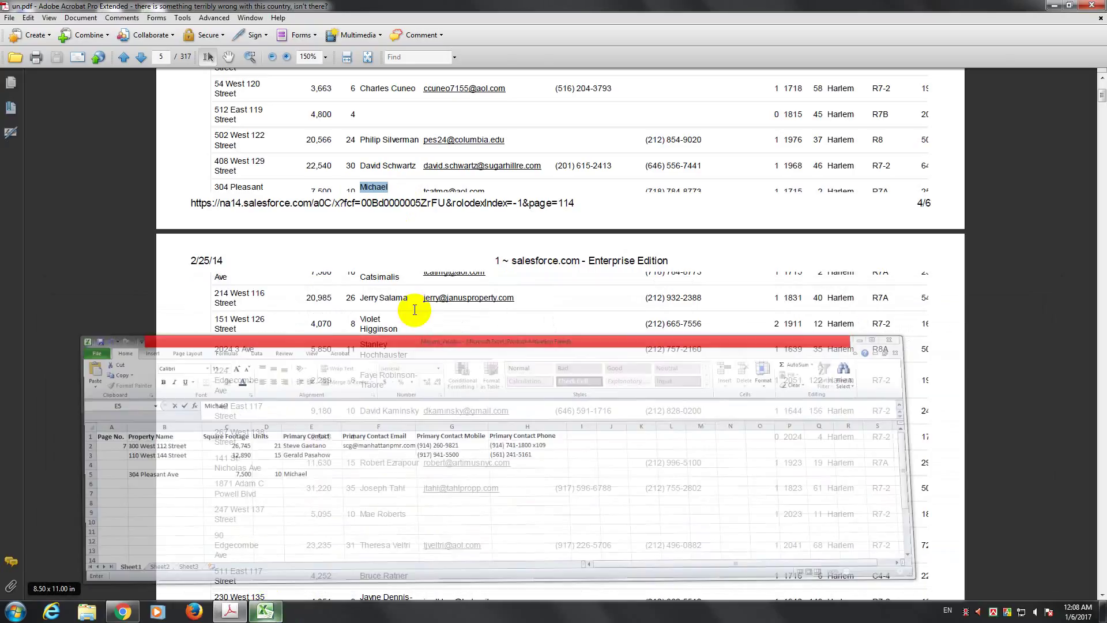
{"action": "left_click_drag", "start_coordinate": [360, 278], "coordinate": [399, 278]}
{"action": "key", "text": "ctrl+c"}
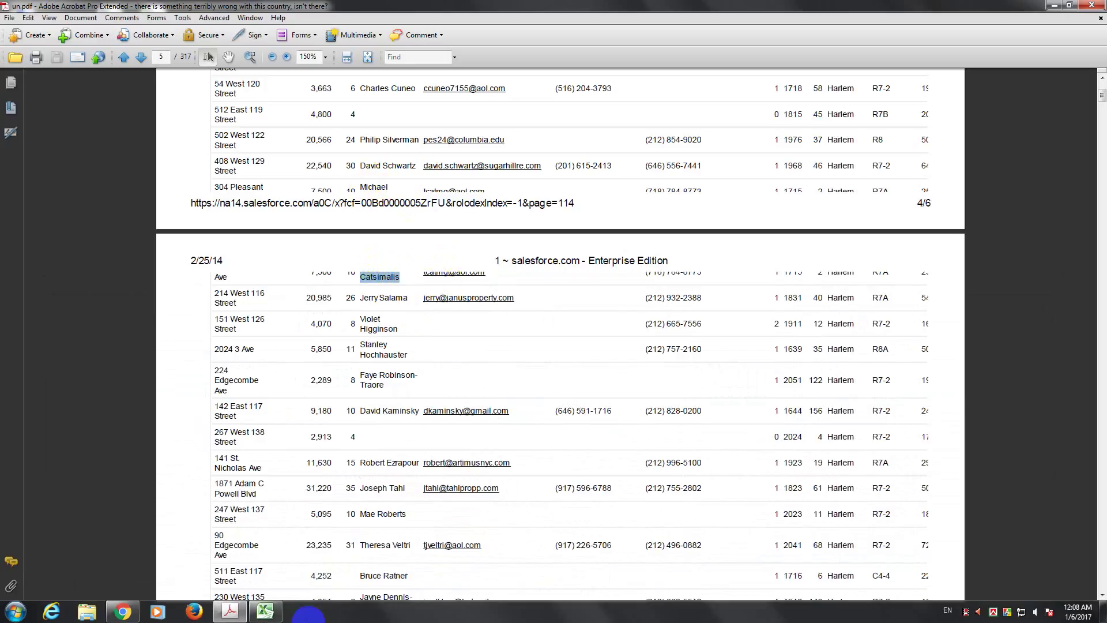
{"action": "left_click", "coordinate": [263, 614]}
{"action": "key", "text": "ctrl+v"}
{"action": "key", "text": "Tab"}
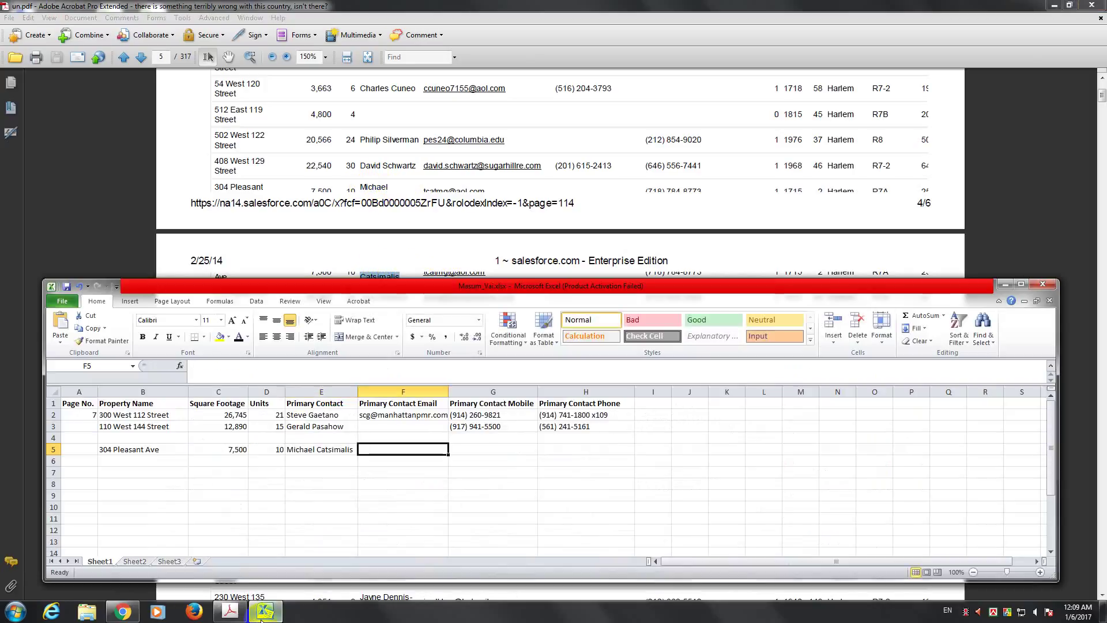
Step: Paste the contact's e-mail into F5 and phone number into H5
{"action": "left_click", "coordinate": [266, 614]}
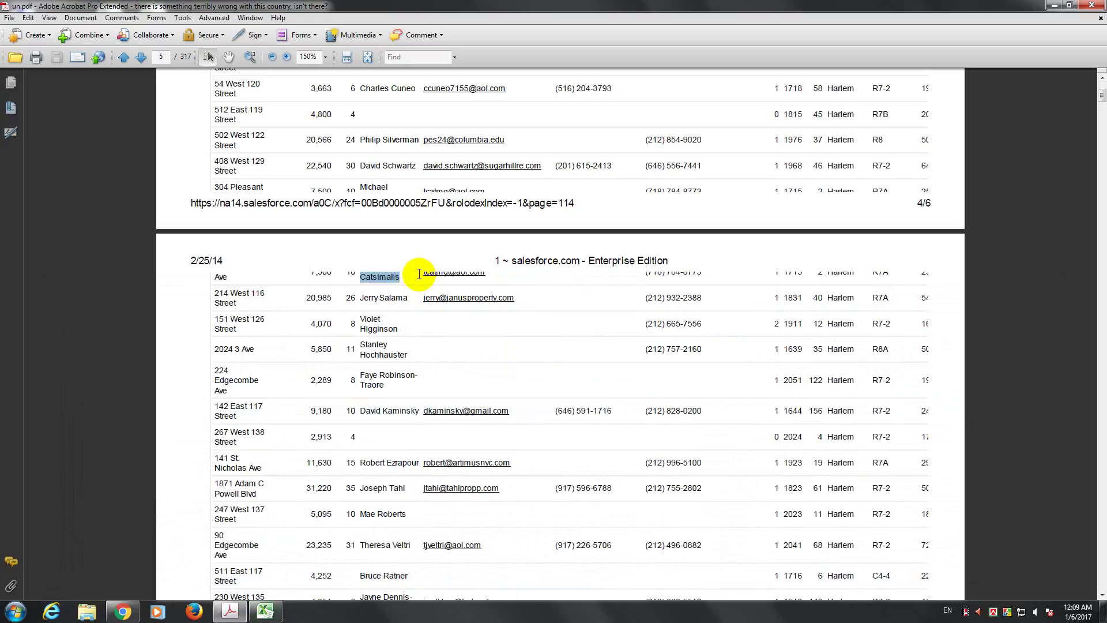
{"action": "left_click_drag", "start_coordinate": [422, 274], "coordinate": [486, 273]}
{"action": "key", "text": "ctrl+c"}
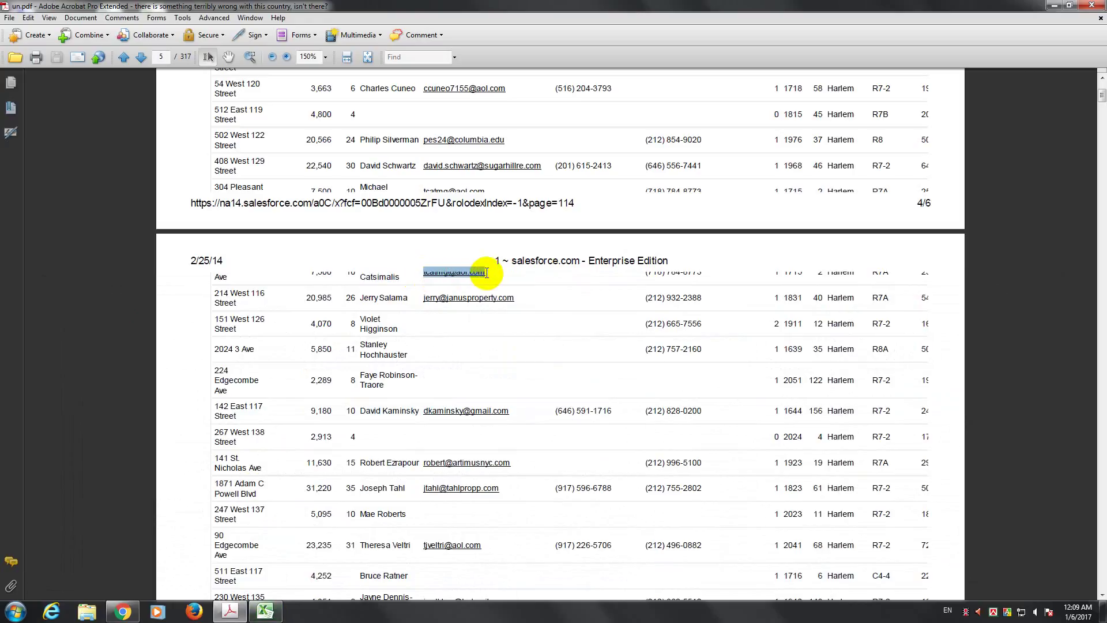
{"action": "left_click", "coordinate": [265, 612]}
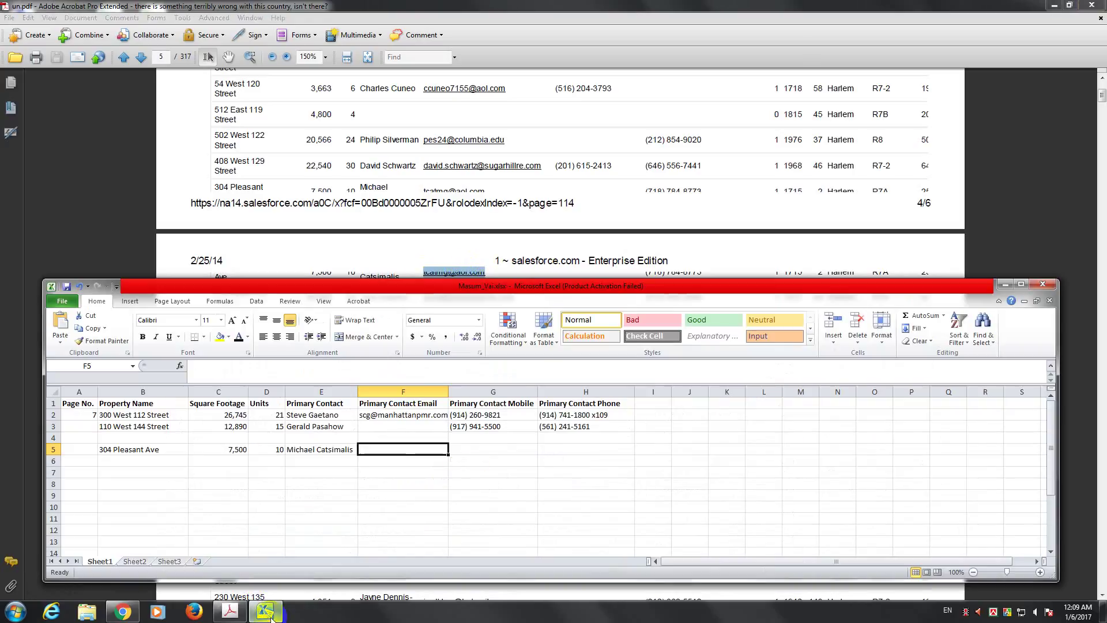
{"action": "key", "text": "ctrl+v"}
{"action": "key", "text": "Tab"}
{"action": "left_click", "coordinate": [266, 612]}
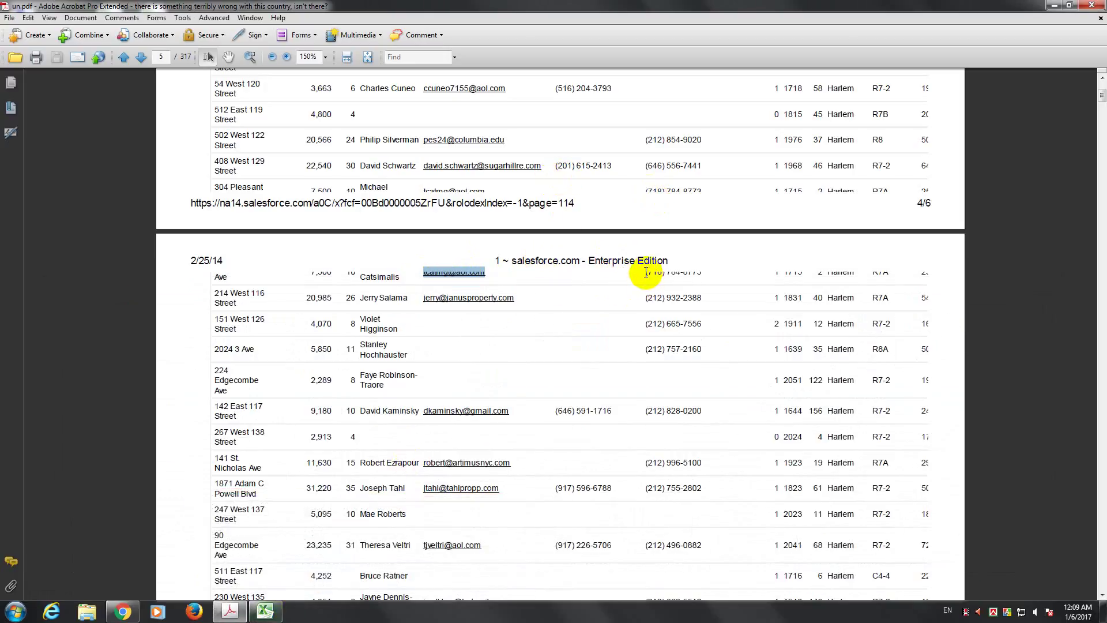
{"action": "left_click_drag", "start_coordinate": [646, 272], "coordinate": [682, 273]}
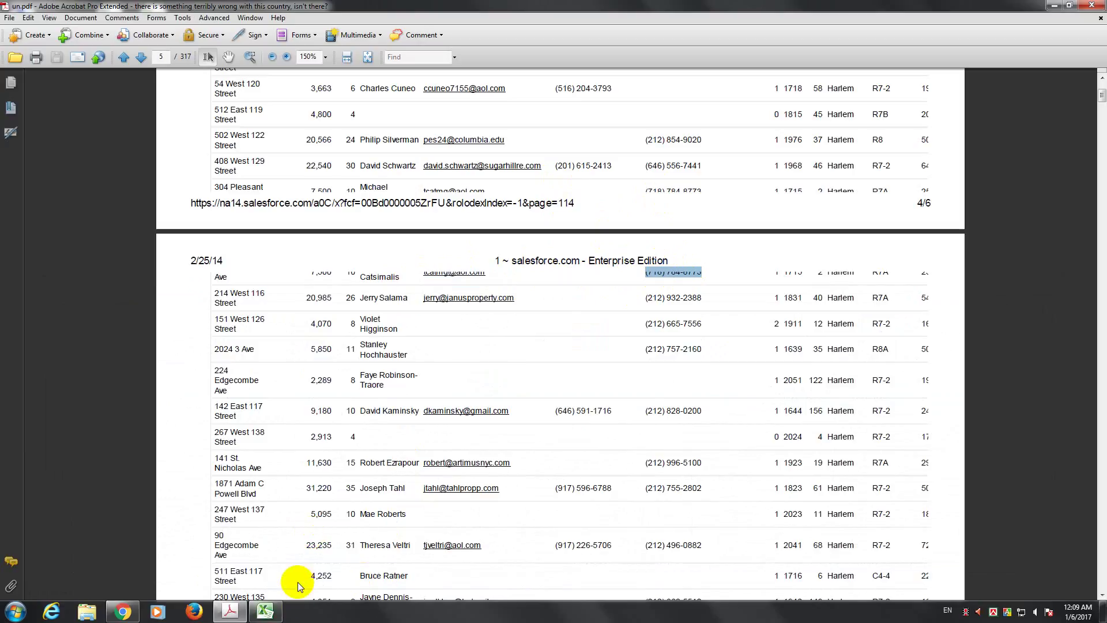
{"action": "left_click", "coordinate": [267, 611]}
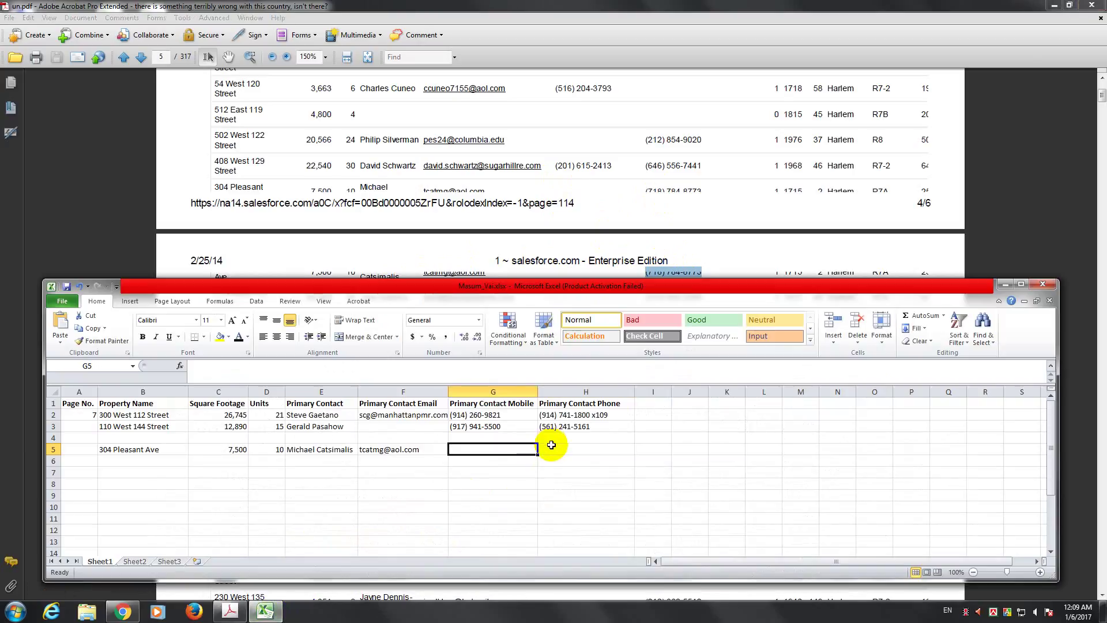
{"action": "left_click", "coordinate": [550, 451]}
{"action": "key", "text": "ctrl+v"}
{"action": "left_click", "coordinate": [150, 450]}
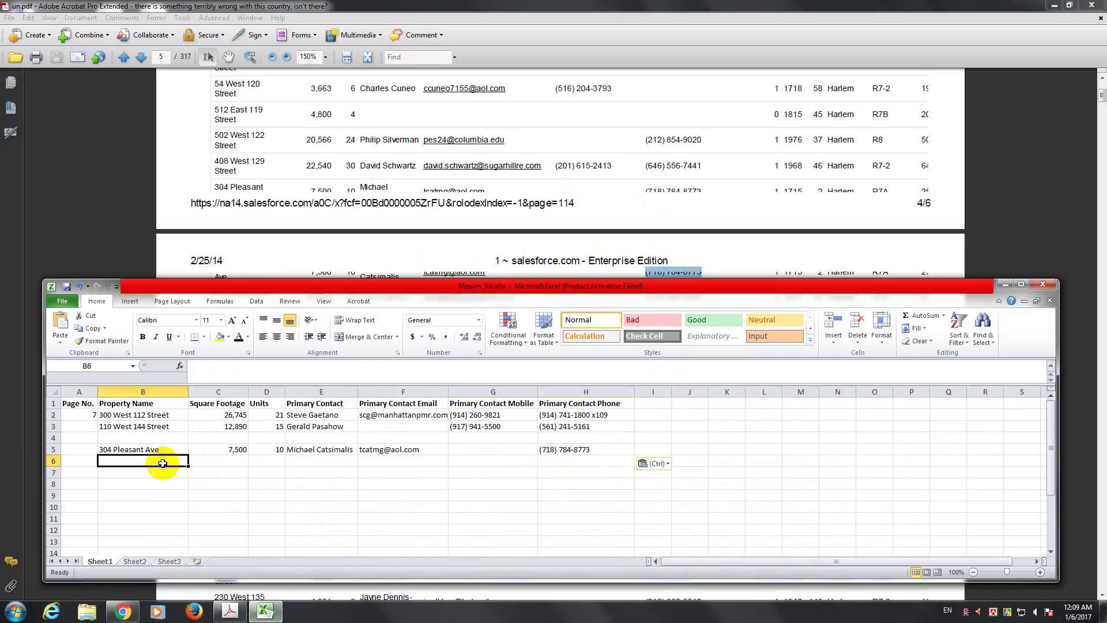
{"action": "left_click", "coordinate": [217, 213]}
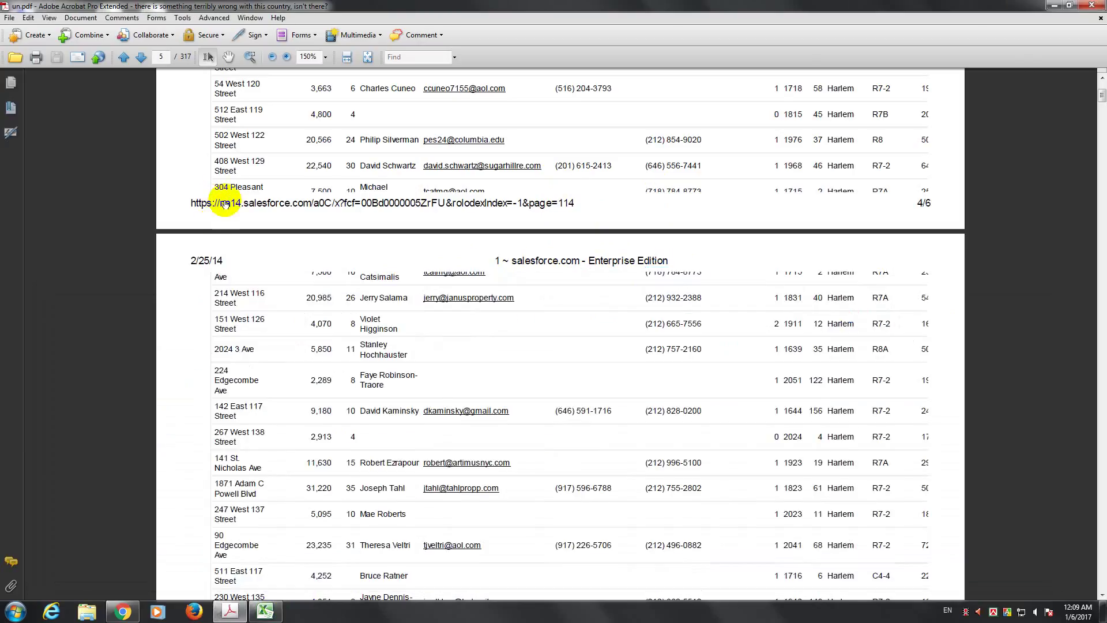
{"action": "left_click_drag", "start_coordinate": [214, 186], "coordinate": [267, 187]}
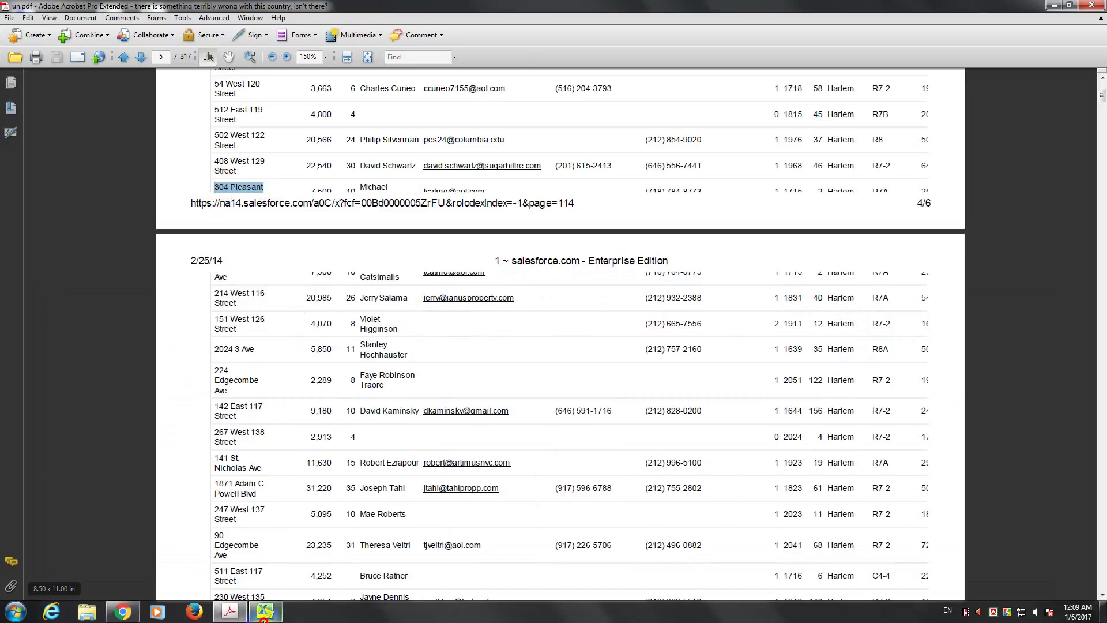
{"action": "left_click", "coordinate": [266, 611]}
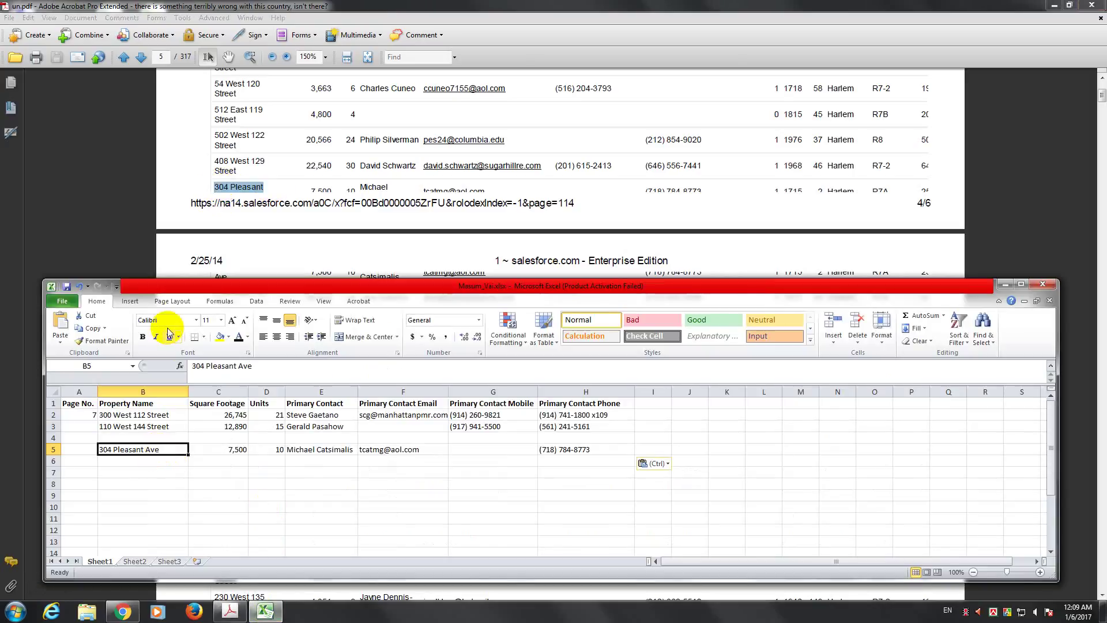
{"action": "left_click", "coordinate": [178, 253]}
{"action": "double_click", "coordinate": [219, 277]}
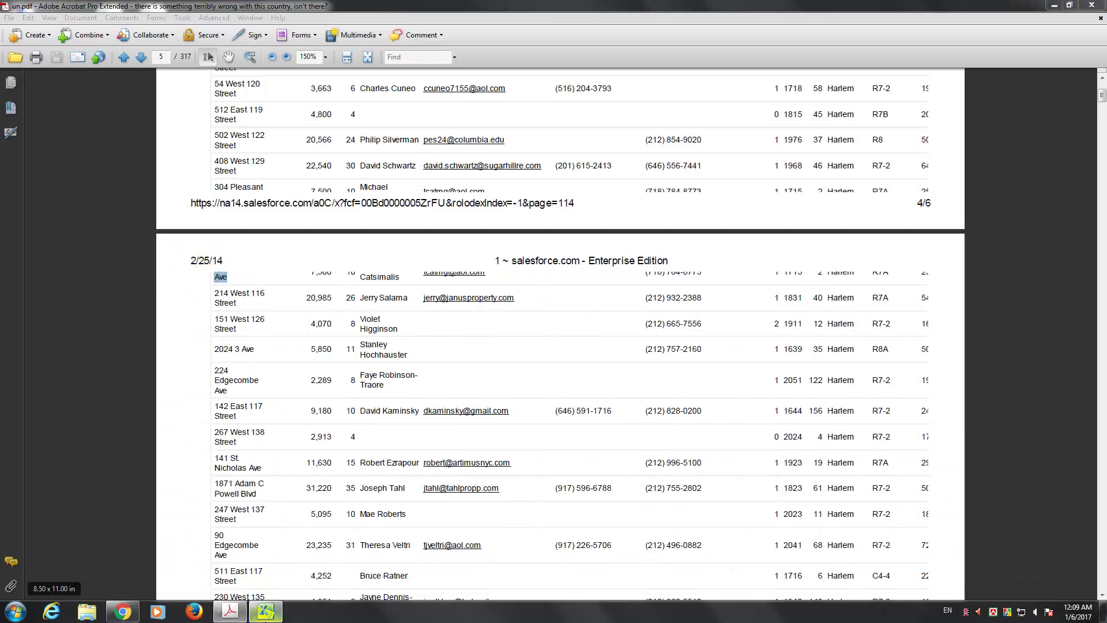
{"action": "left_click", "coordinate": [265, 611]}
{"action": "left_click", "coordinate": [164, 462]}
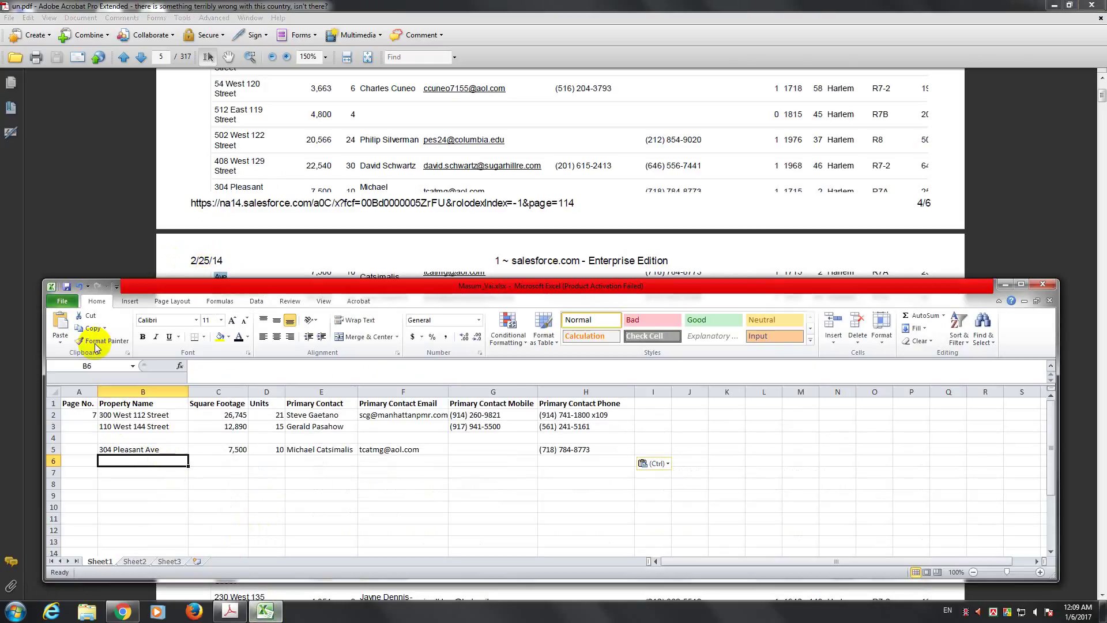
{"action": "left_click", "coordinate": [69, 286]}
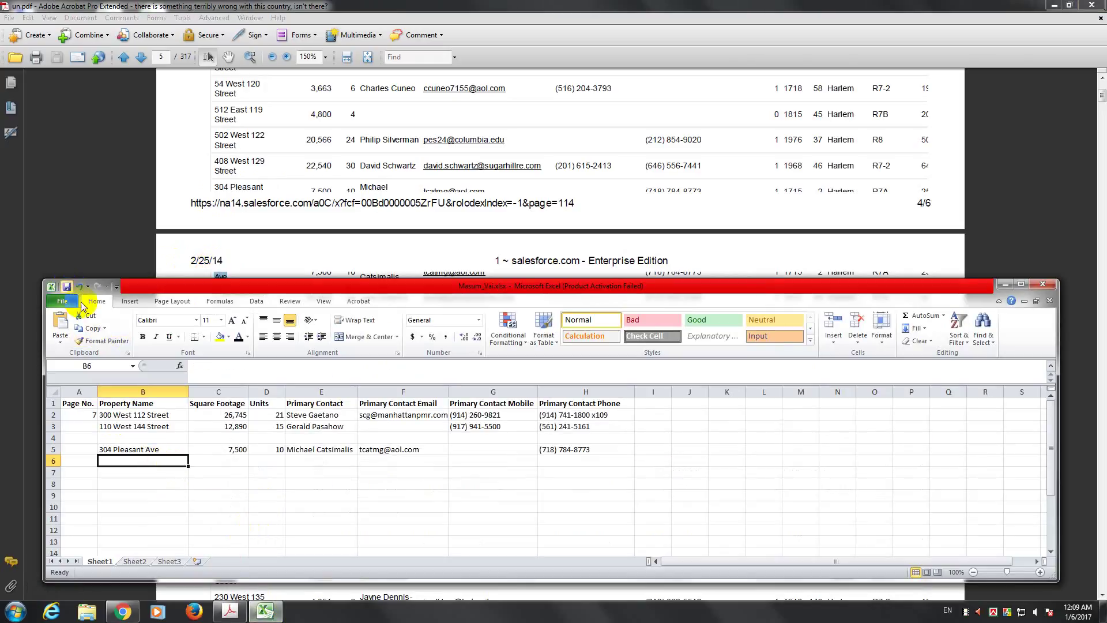
{"action": "left_click", "coordinate": [263, 615]}
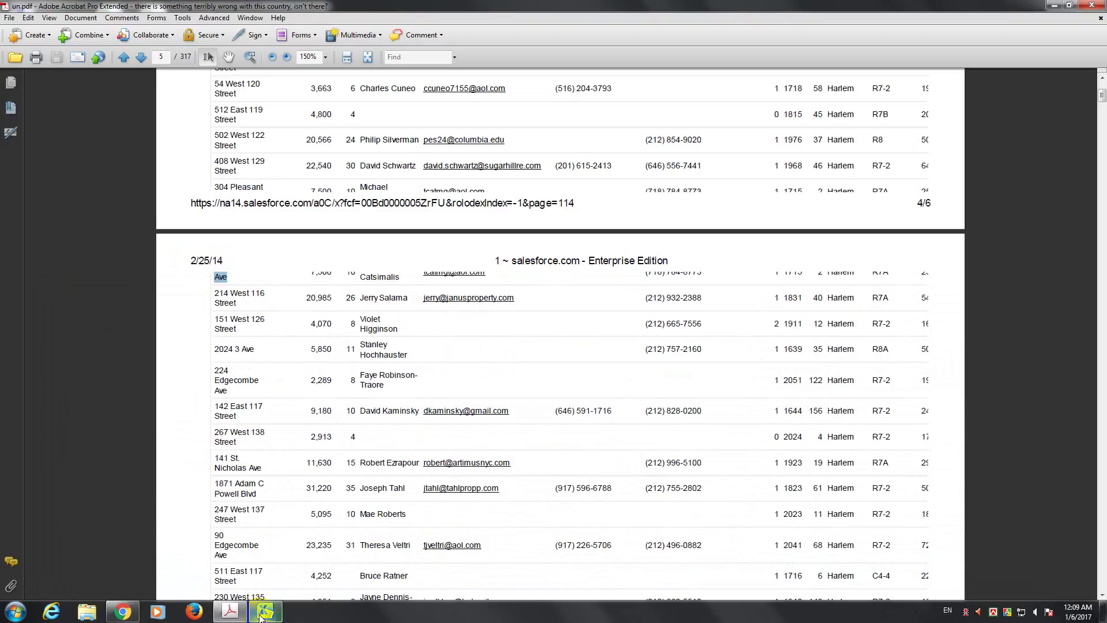
{"action": "left_click", "coordinate": [264, 612]}
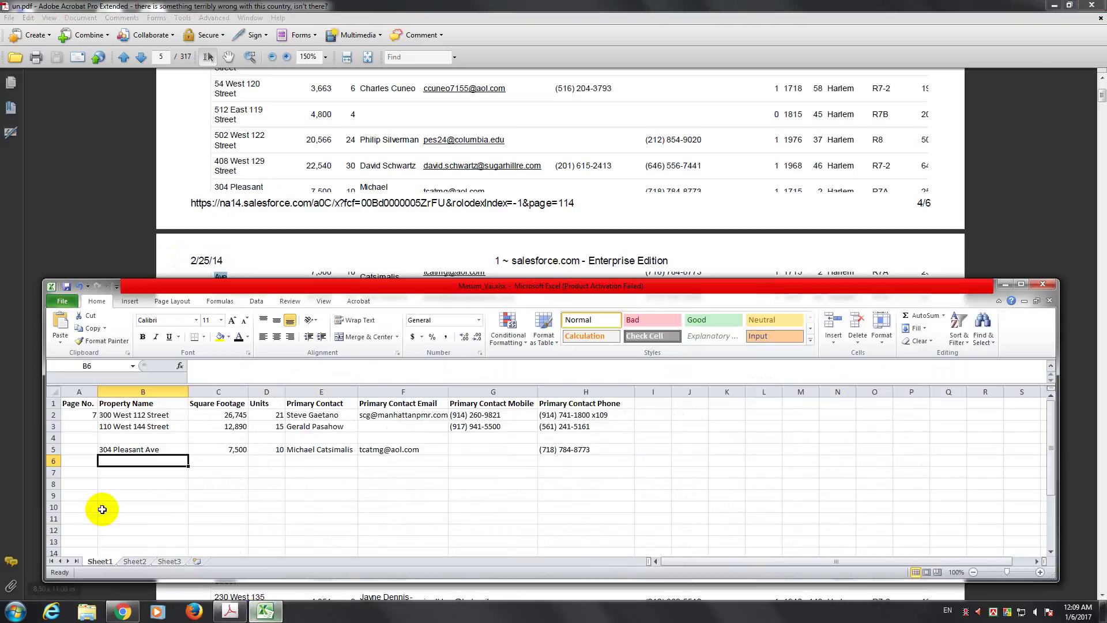
Step: Log page number 151 in cell A7 and bring the PDF to page 151's first property rows
{"action": "left_click", "coordinate": [85, 472]}
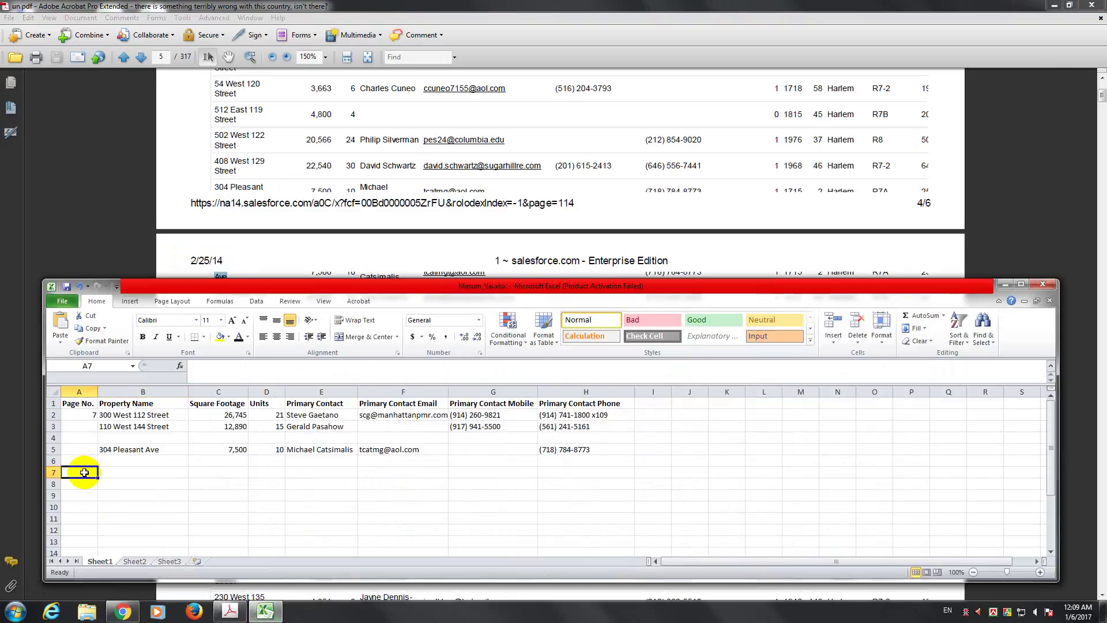
{"action": "type", "text": "151"}
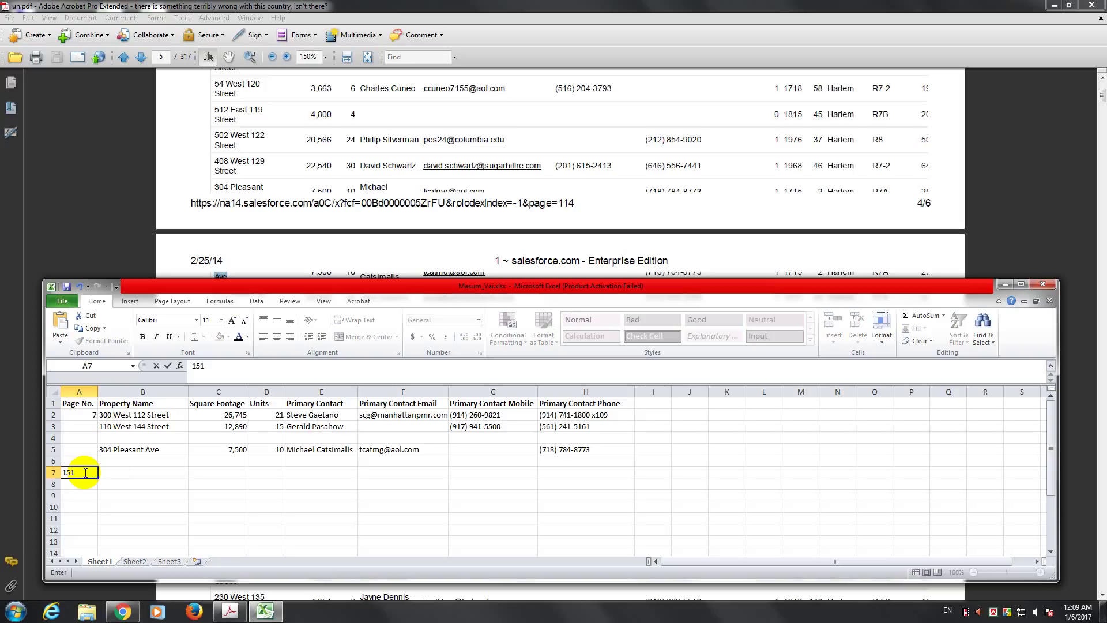
{"action": "left_click", "coordinate": [143, 475]}
{"action": "left_click", "coordinate": [161, 57]}
{"action": "type", "text": "151"}
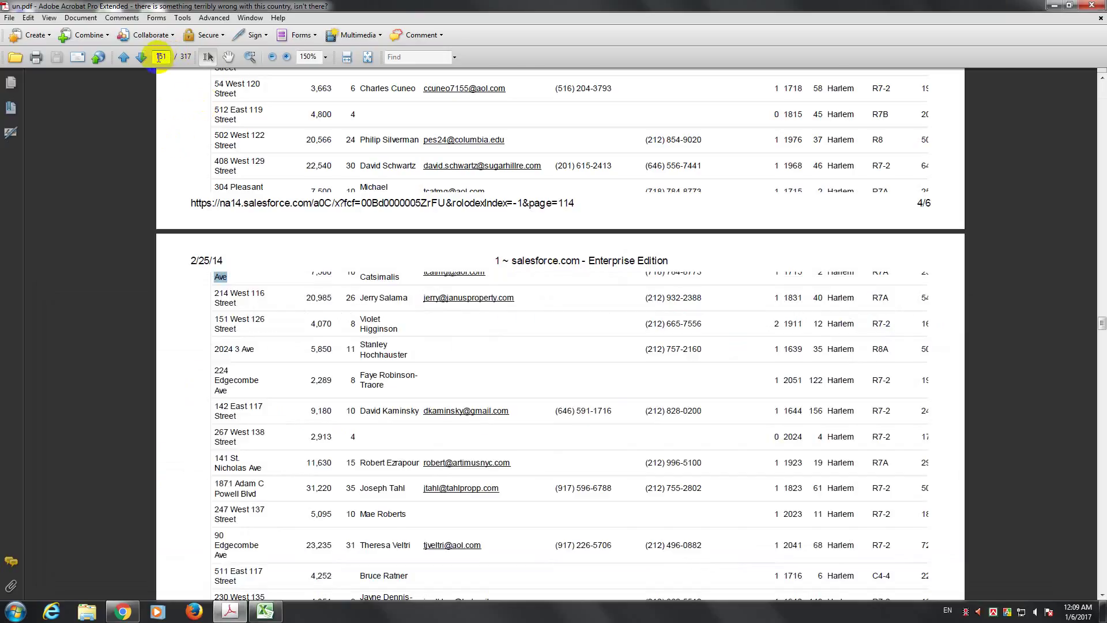
{"action": "key", "text": "Return"}
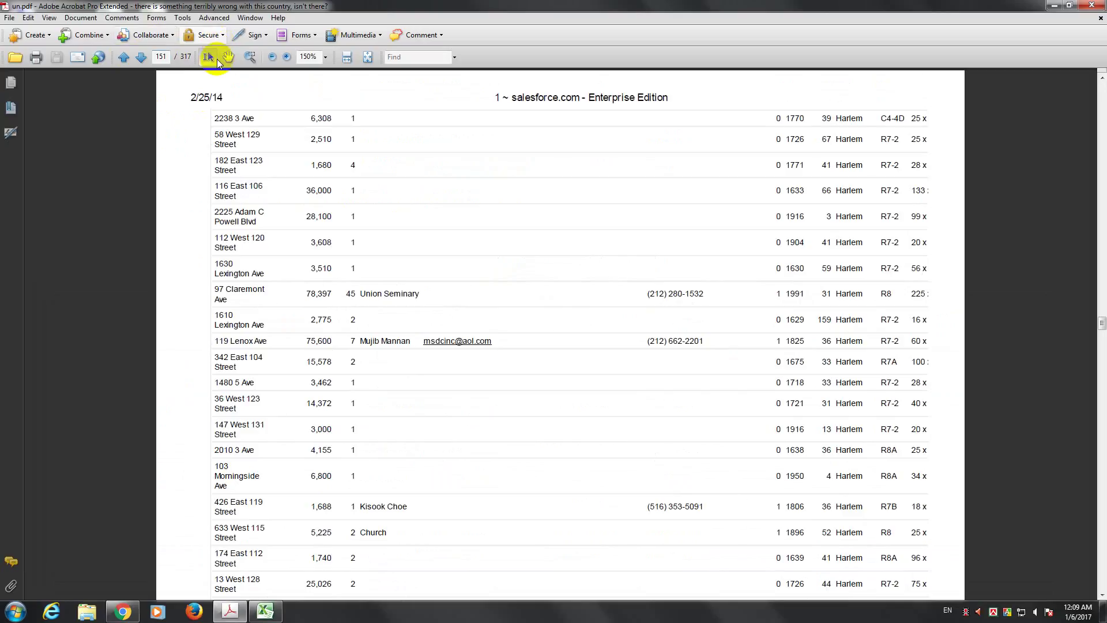
{"action": "type", "text": "161"}
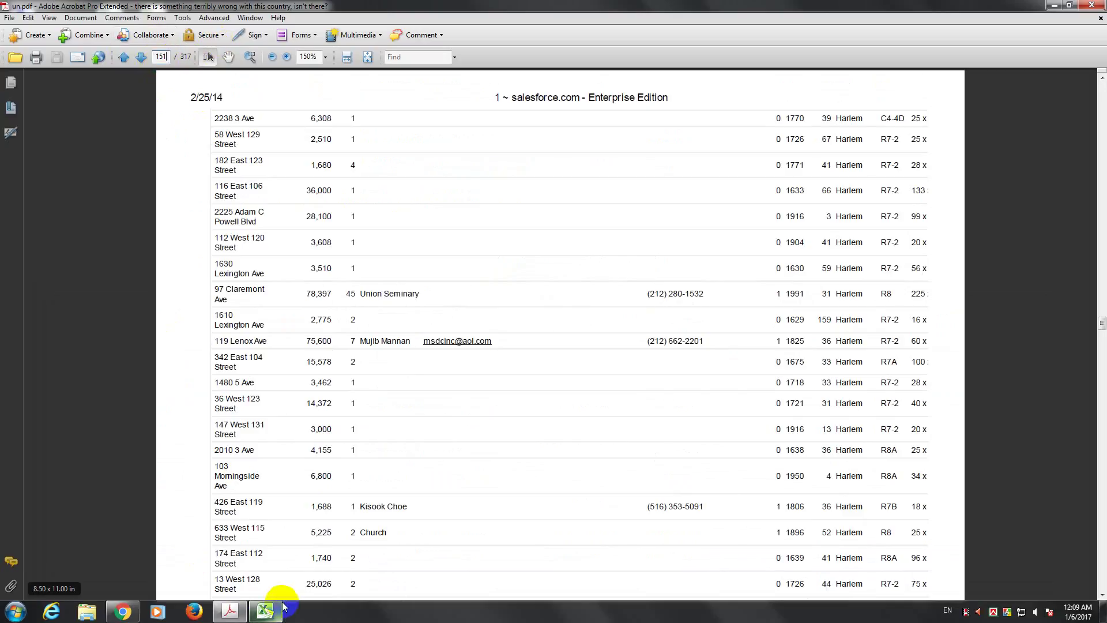
{"action": "left_click", "coordinate": [266, 611]}
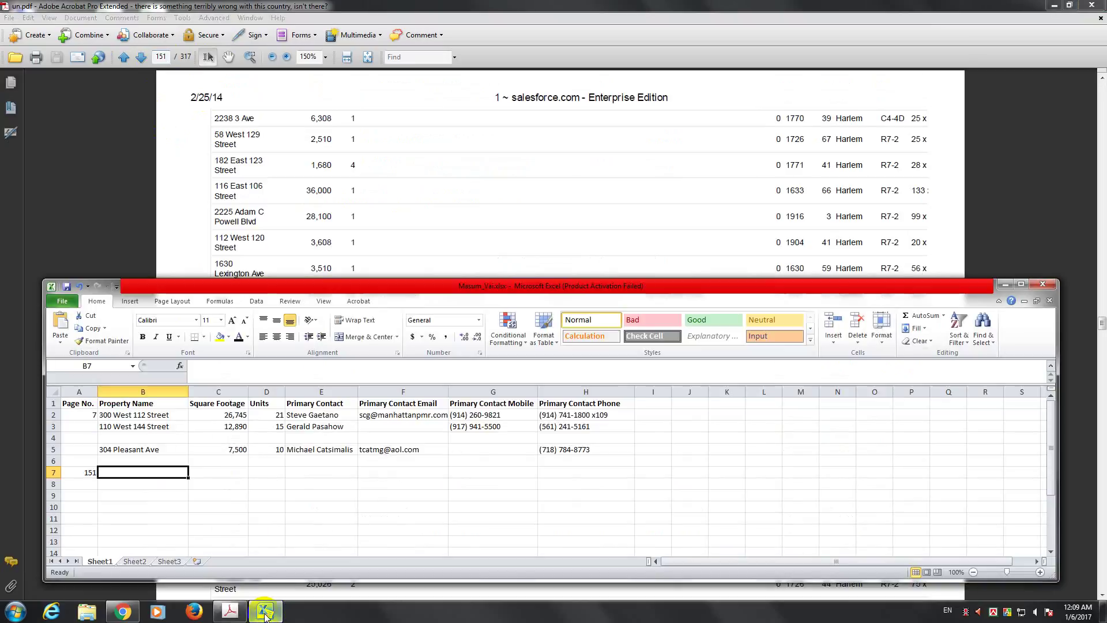
{"action": "left_click", "coordinate": [277, 120]}
{"action": "scroll", "coordinate": [279, 201], "scroll_direction": "up", "scroll_amount": 4}
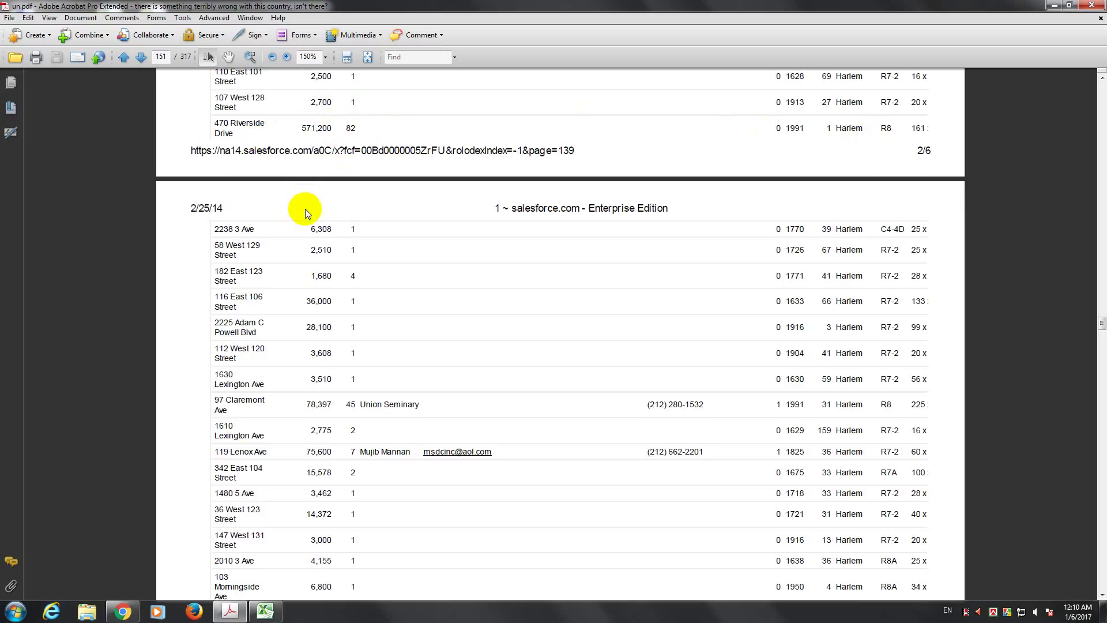
{"action": "scroll", "coordinate": [305, 208], "scroll_direction": "down", "scroll_amount": 2}
{"action": "scroll", "coordinate": [306, 208], "scroll_direction": "down", "scroll_amount": 1}
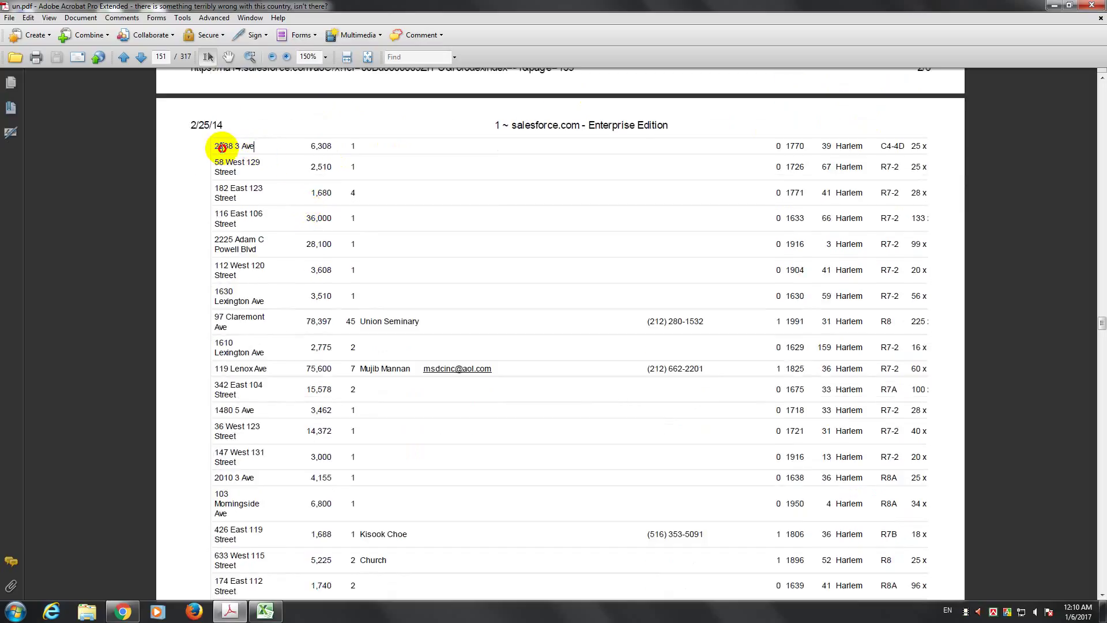
Step: Fill row 7 with 2238 3 Ave, 6,308 square feet and 1 unit
{"action": "left_click", "coordinate": [265, 611]}
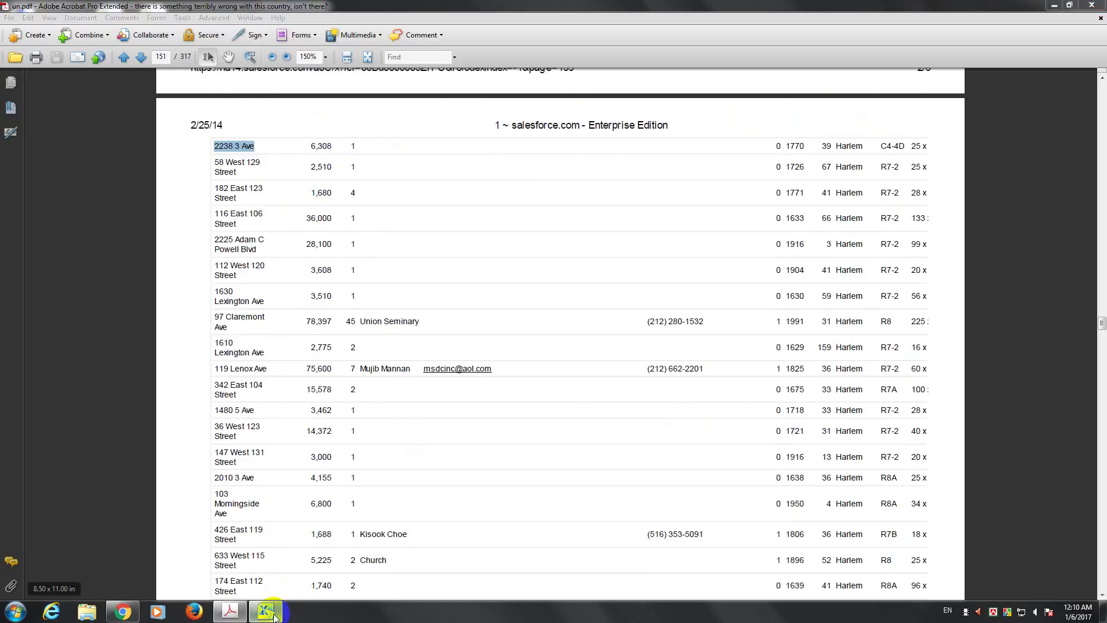
{"action": "key", "text": "ctrl+v"}
{"action": "left_click", "coordinate": [218, 472]}
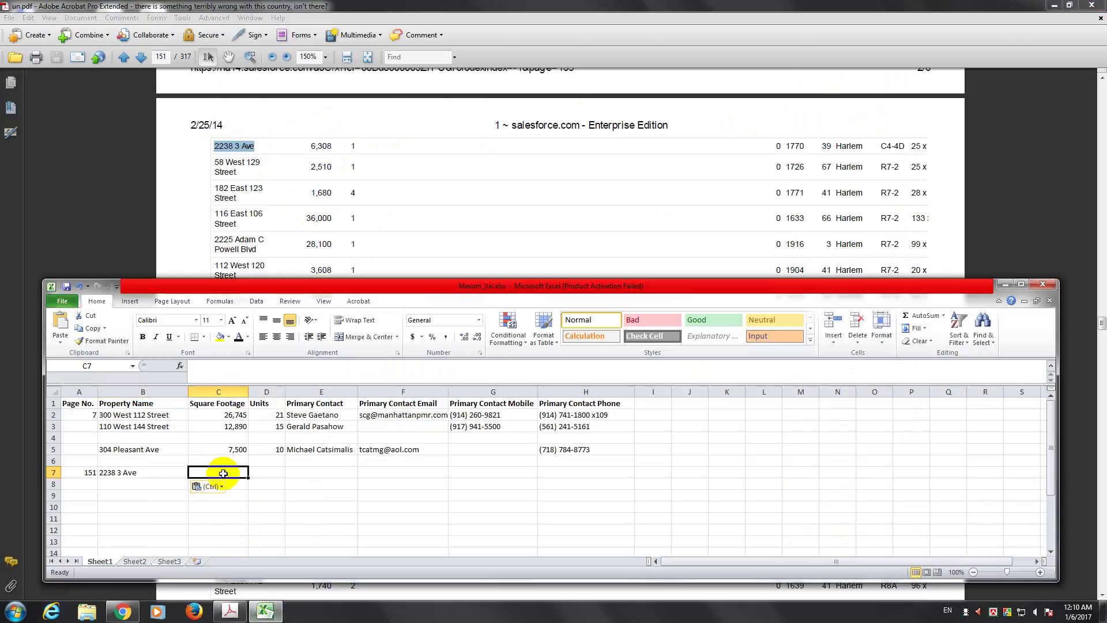
{"action": "left_click", "coordinate": [333, 144]}
{"action": "left_click_drag", "start_coordinate": [332, 145], "coordinate": [312, 144]}
{"action": "key", "text": "ctrl+c"}
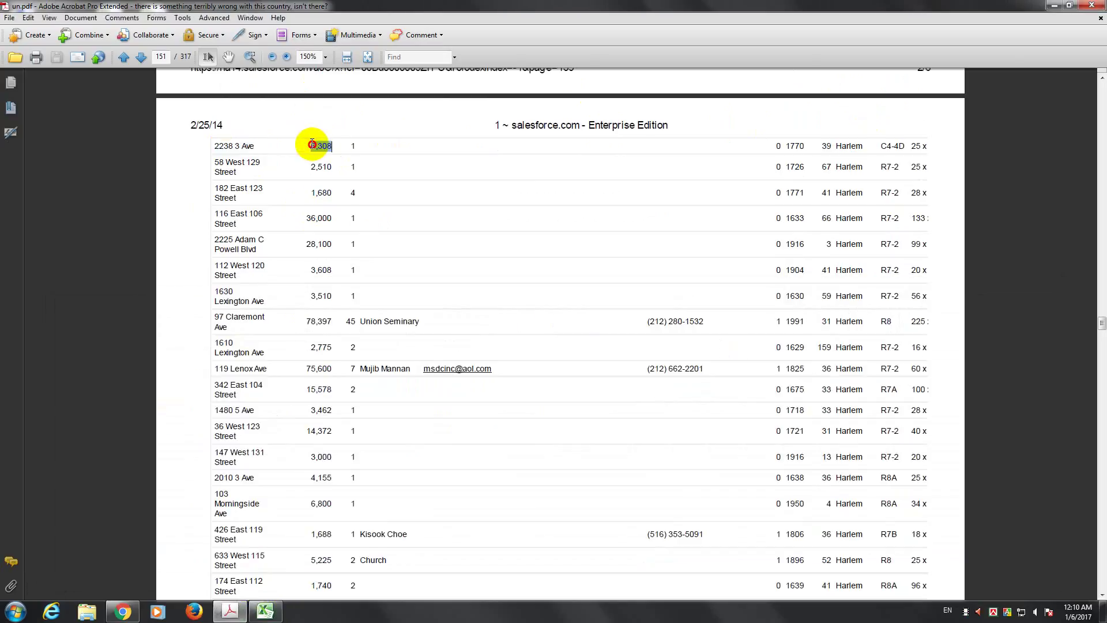
{"action": "left_click", "coordinate": [266, 612]}
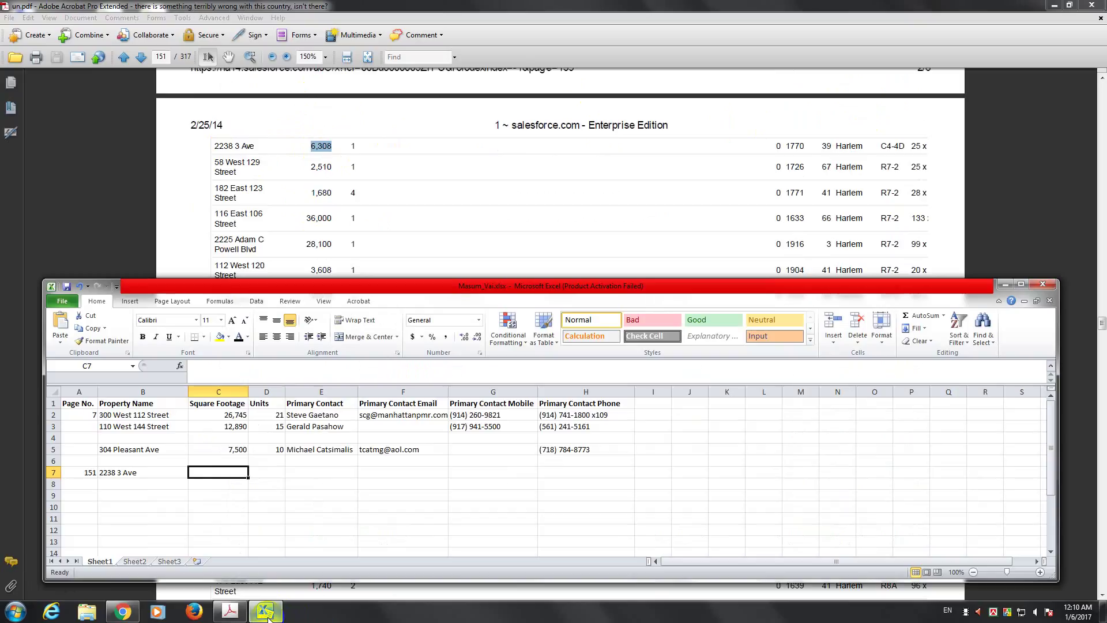
{"action": "key", "text": "ctrl+v"}
{"action": "left_click", "coordinate": [279, 472]}
{"action": "type", "text": "1"}
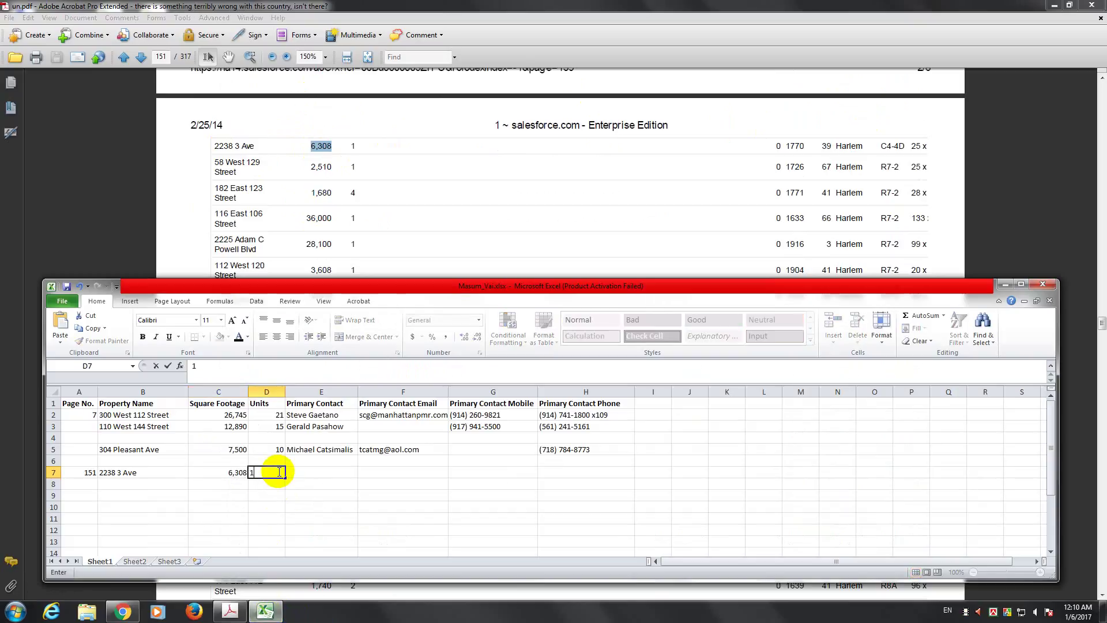
{"action": "left_click", "coordinate": [154, 483]}
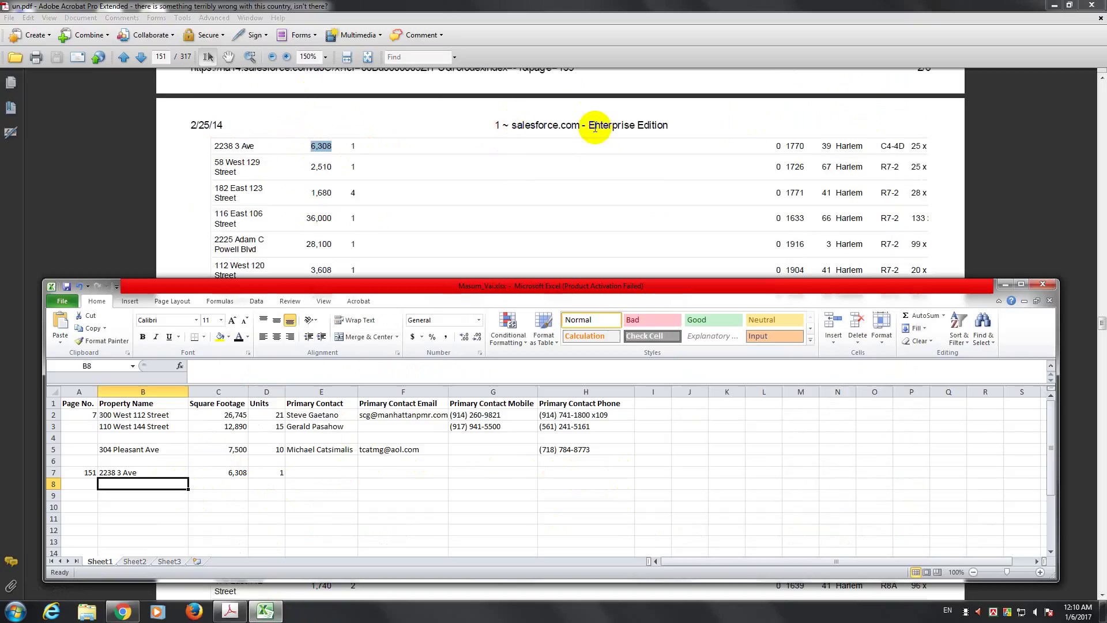
Step: Fill row 8 with 58 West 129 Street on one line, 2,510 square feet and 1 unit
{"action": "left_click", "coordinate": [519, 218]}
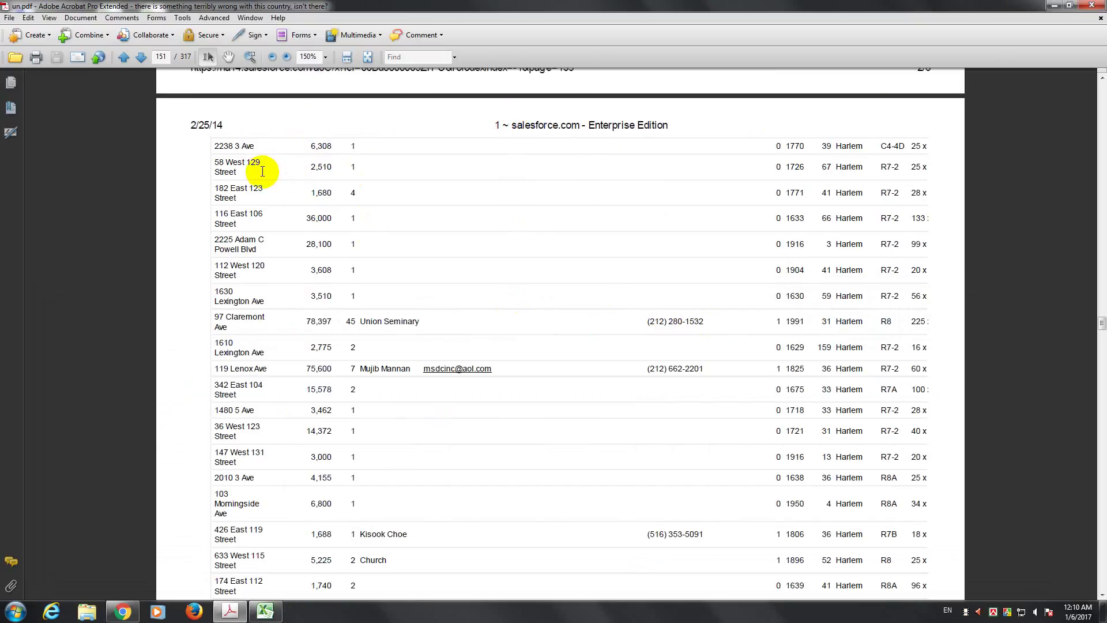
{"action": "left_click_drag", "start_coordinate": [239, 173], "coordinate": [209, 160]}
{"action": "key", "text": "ctrl+c"}
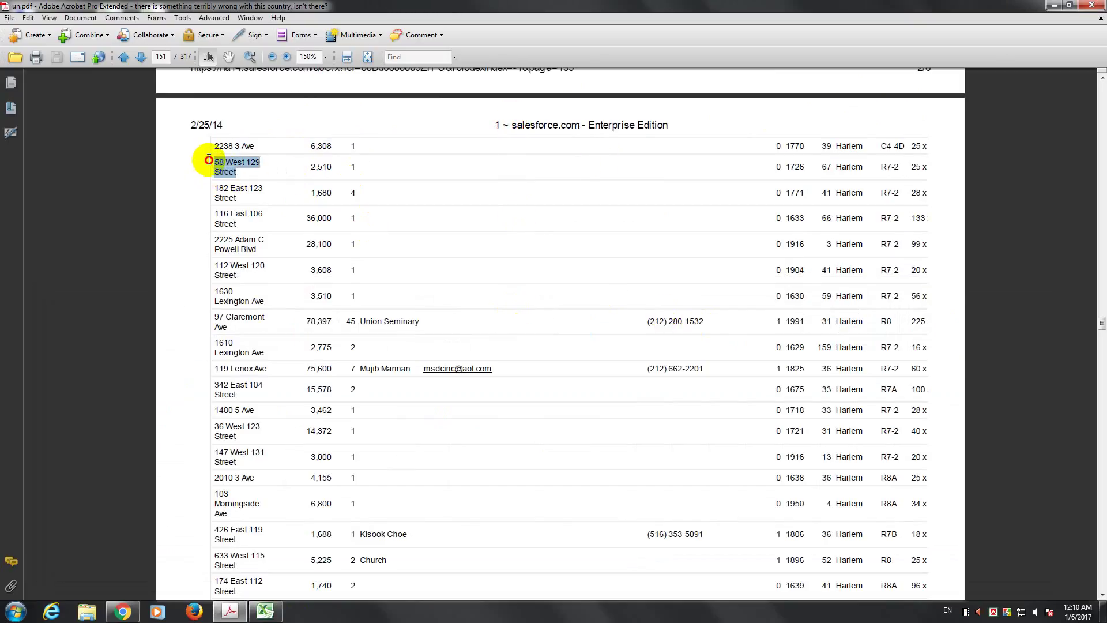
{"action": "left_click", "coordinate": [265, 611]}
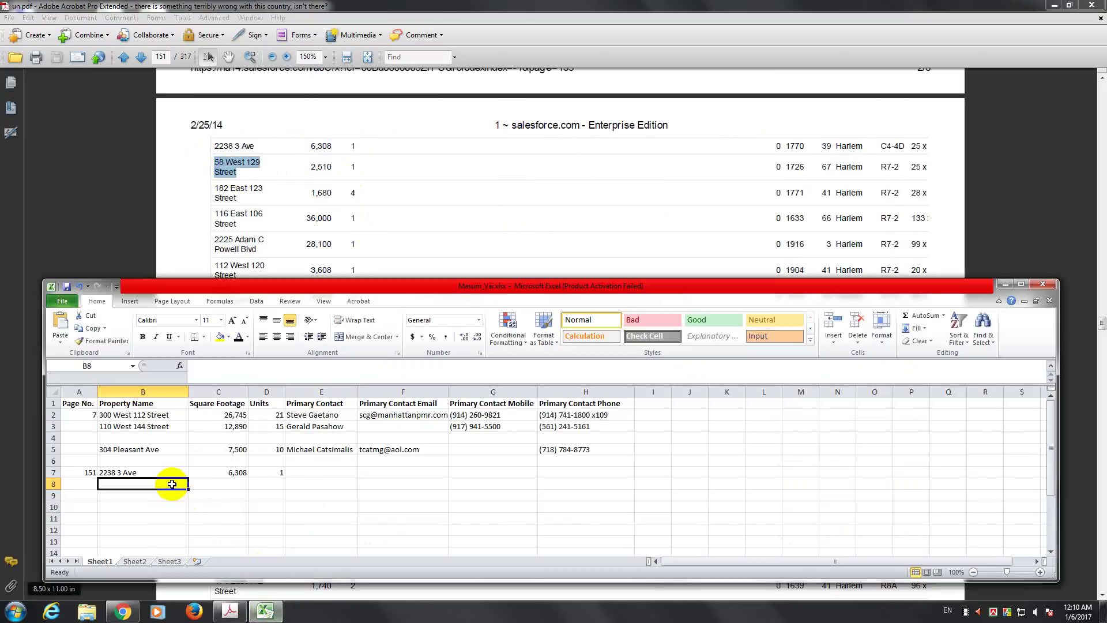
{"action": "key", "text": "ctrl+v"}
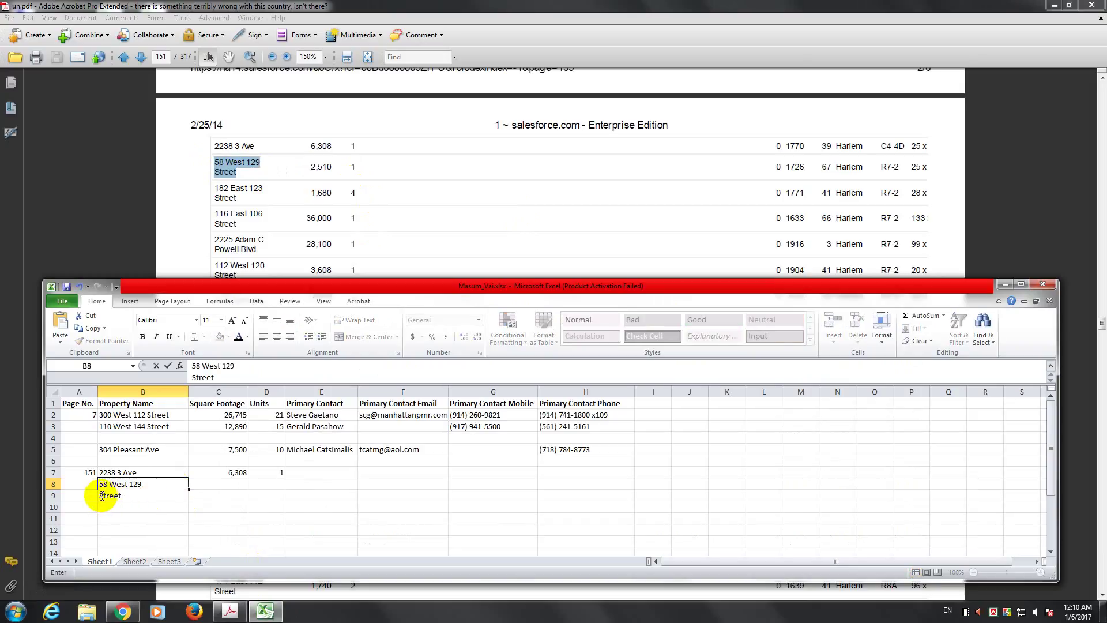
{"action": "left_click", "coordinate": [101, 495]}
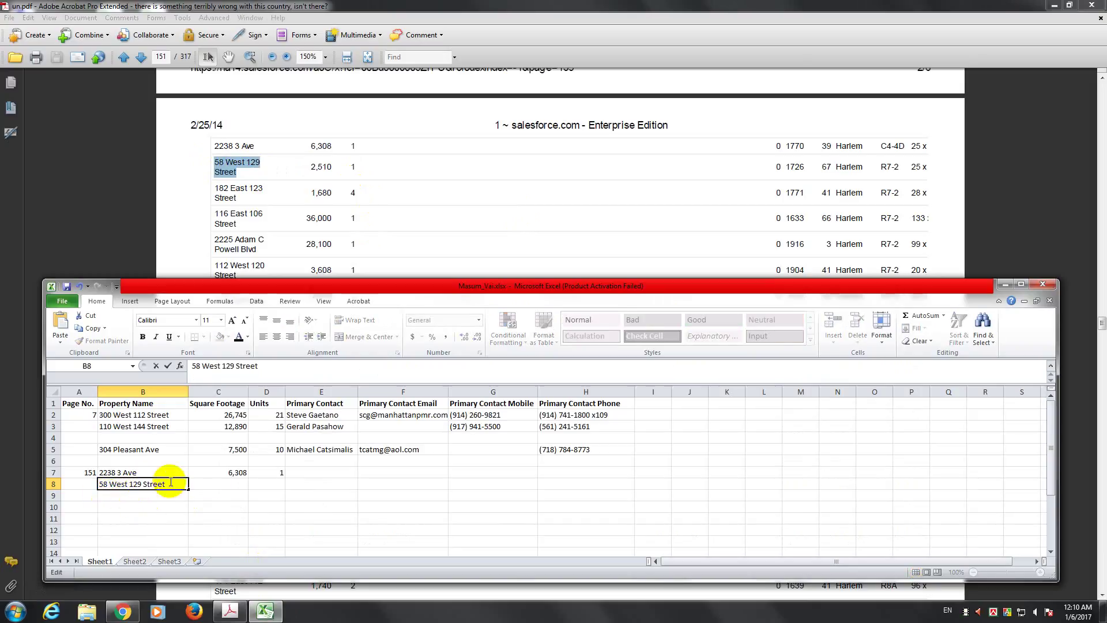
{"action": "left_click", "coordinate": [214, 483]}
{"action": "left_click_drag", "start_coordinate": [315, 167], "coordinate": [332, 167]}
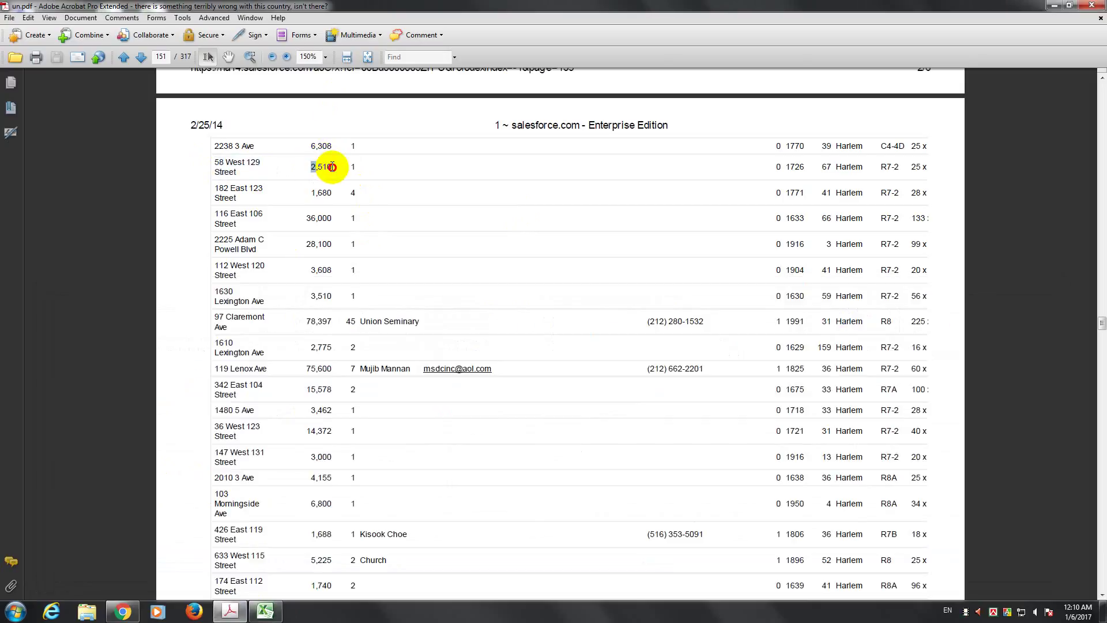
{"action": "left_click", "coordinate": [266, 611]}
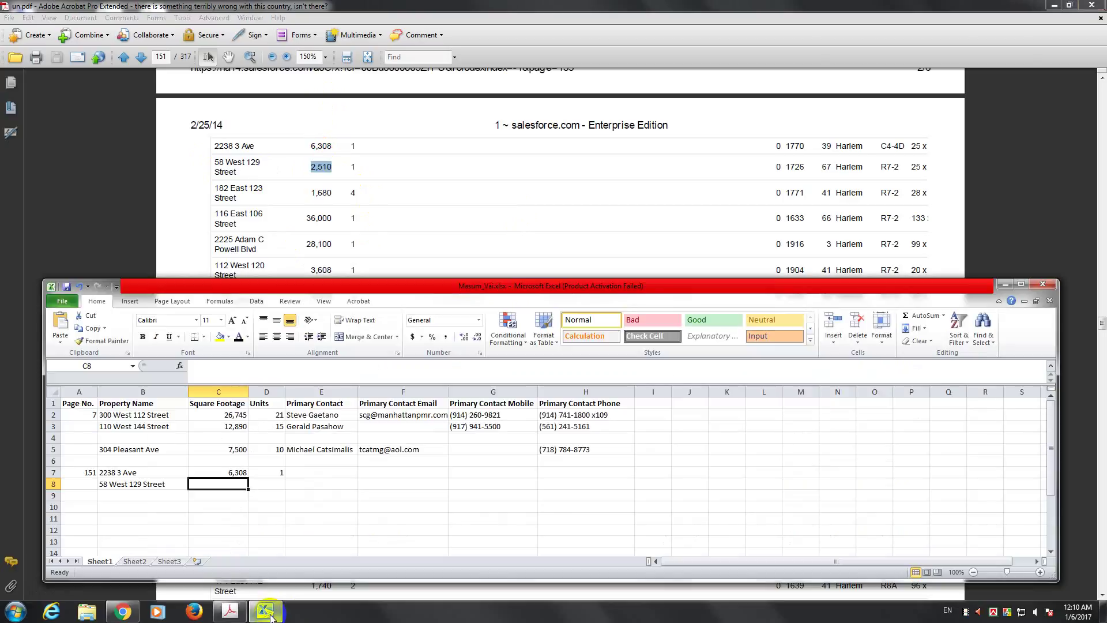
{"action": "type", "text": "2,510"}
{"action": "key", "text": "Tab"}
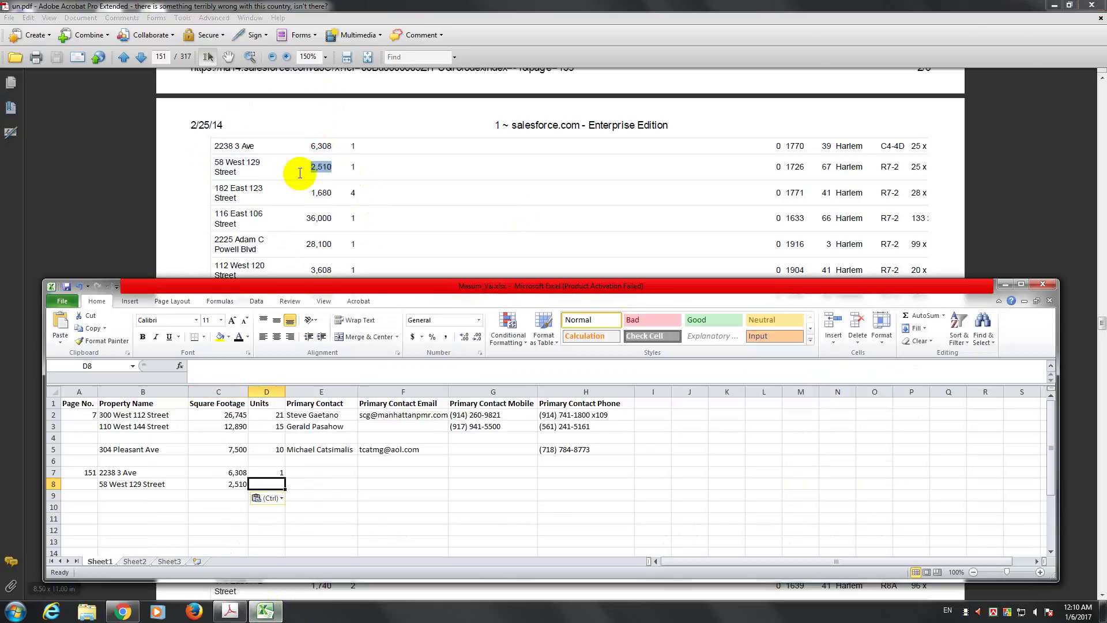
{"action": "type", "text": "1"}
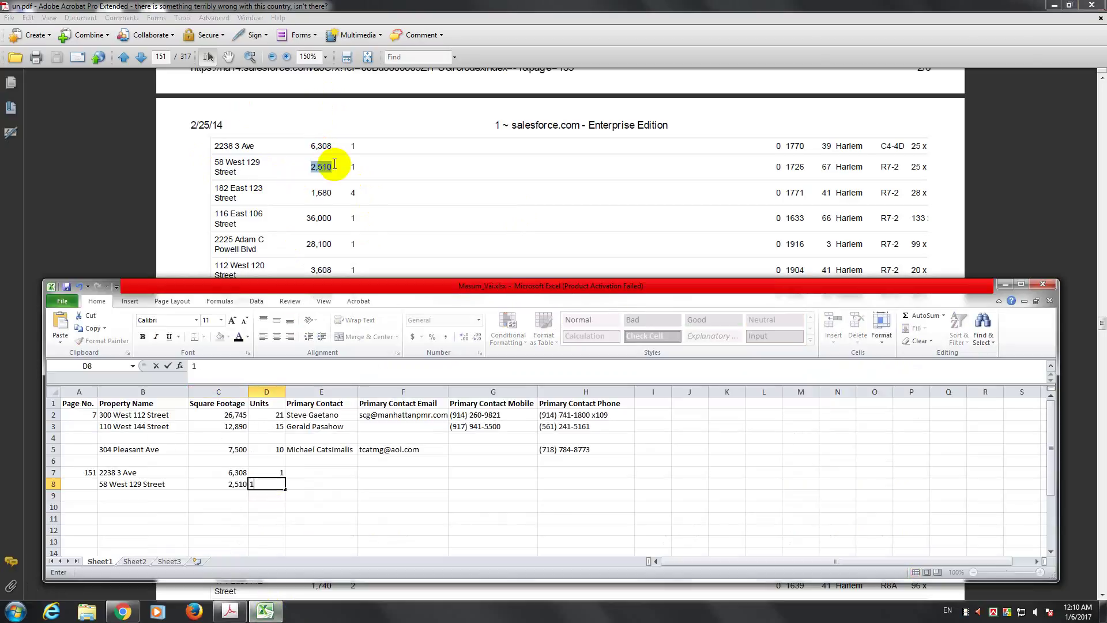
{"action": "left_click", "coordinate": [73, 494]}
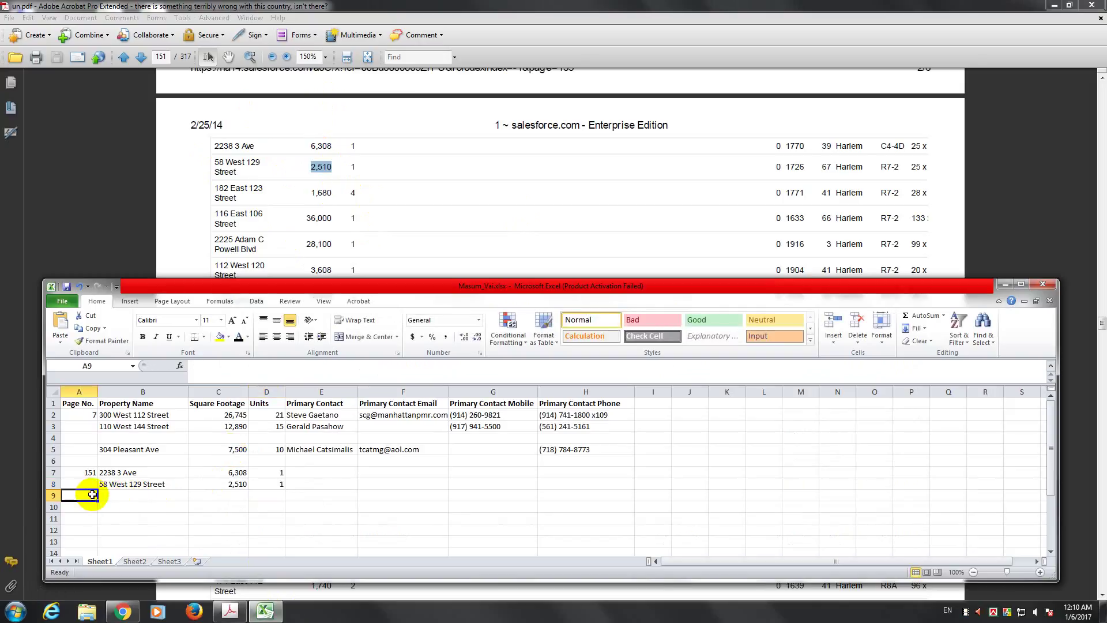
{"action": "left_click", "coordinate": [118, 495]}
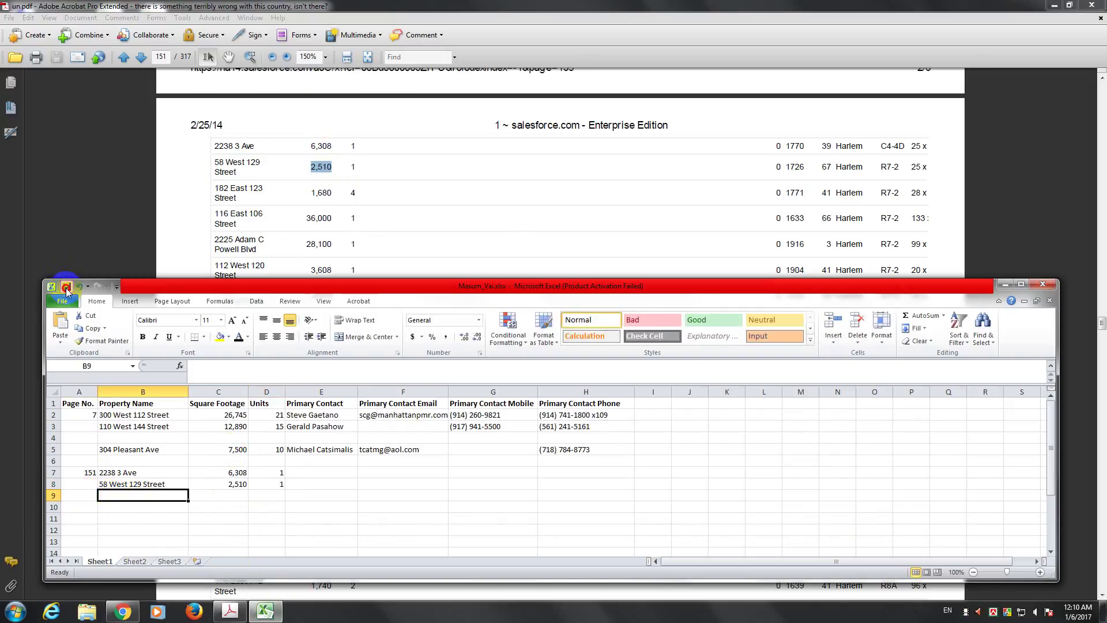
{"action": "left_click", "coordinate": [977, 616]}
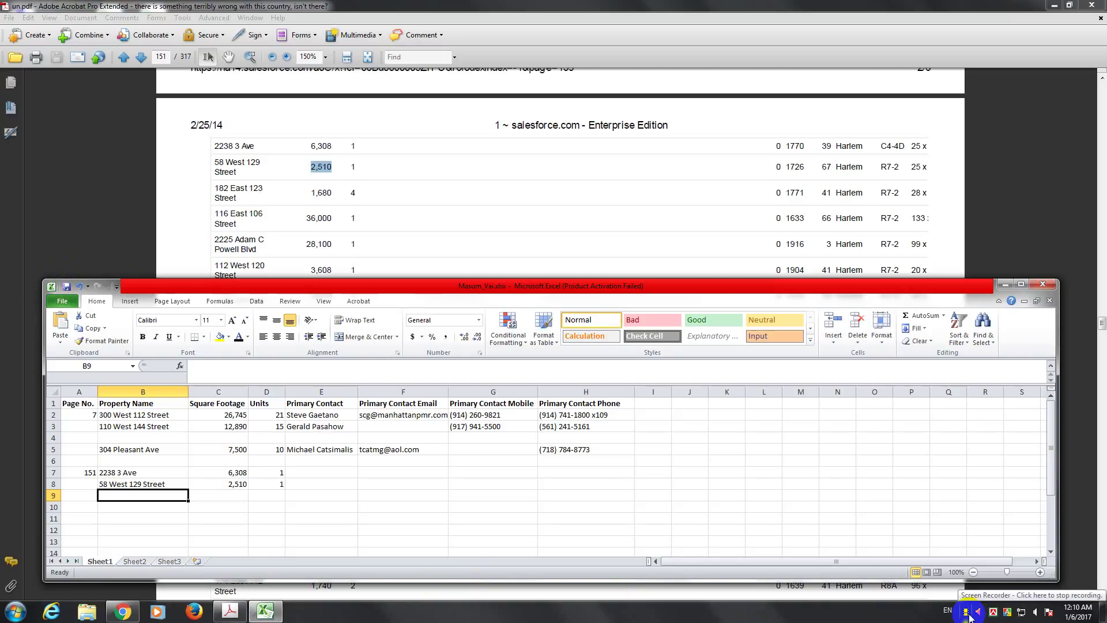
{"action": "left_click", "coordinate": [1019, 611]}
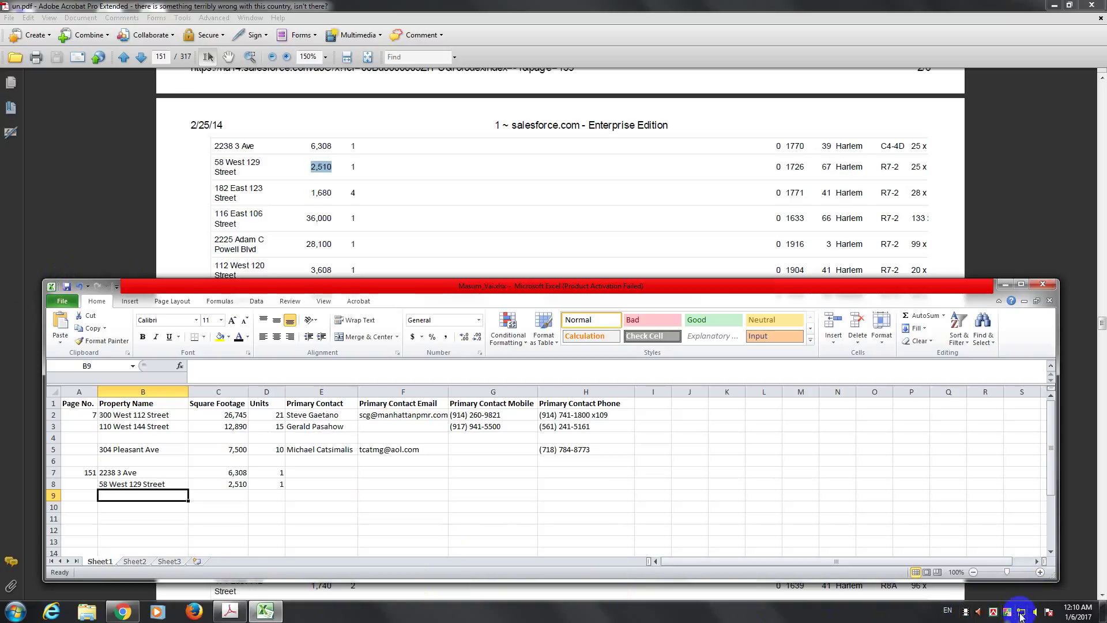